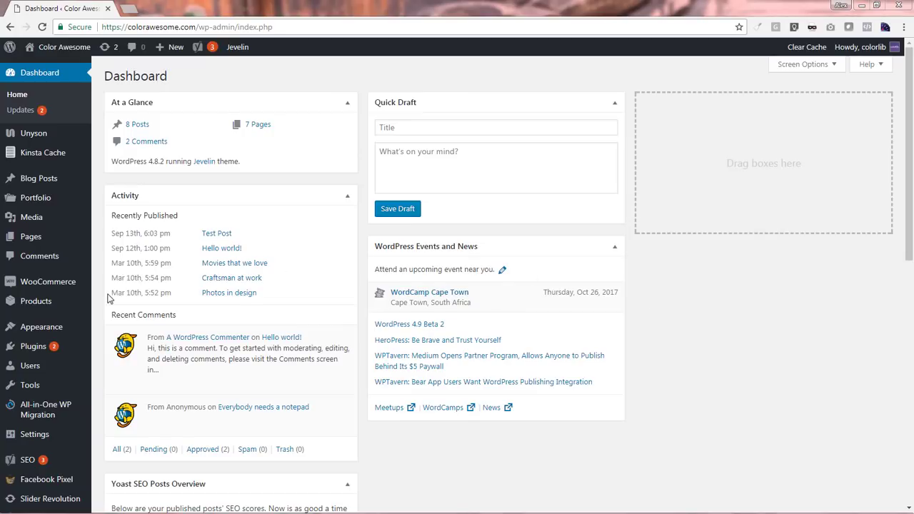
# Search Add New plugins for 'po', then install and activate the Polylang plugin
pyautogui.moveTo(32, 350)
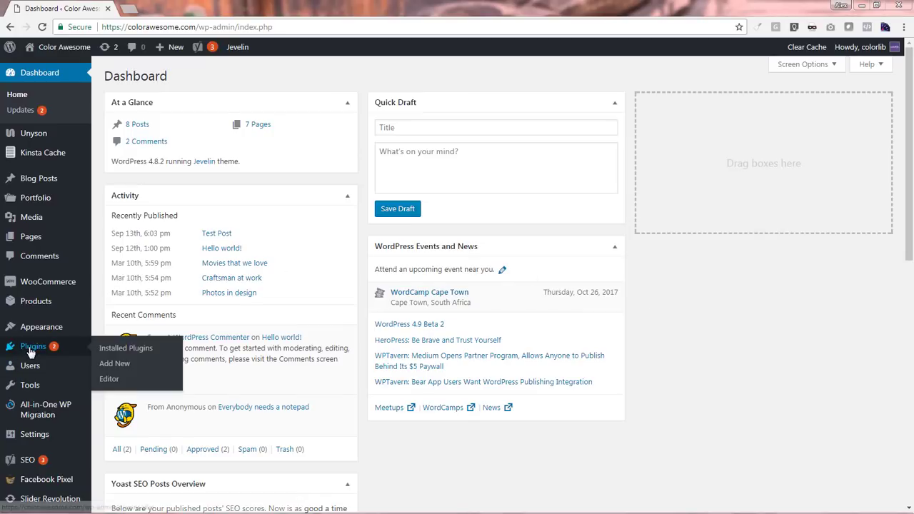
pyautogui.click(120, 363)
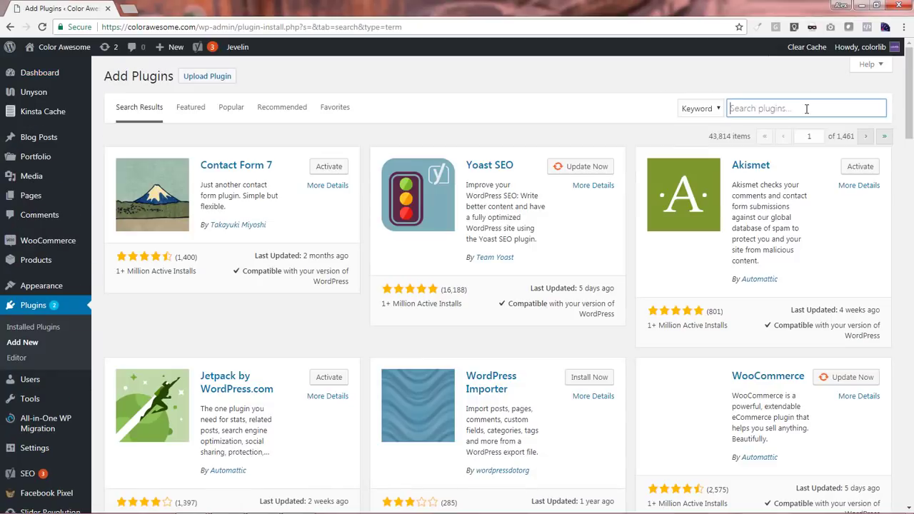
pyautogui.write('polylang')
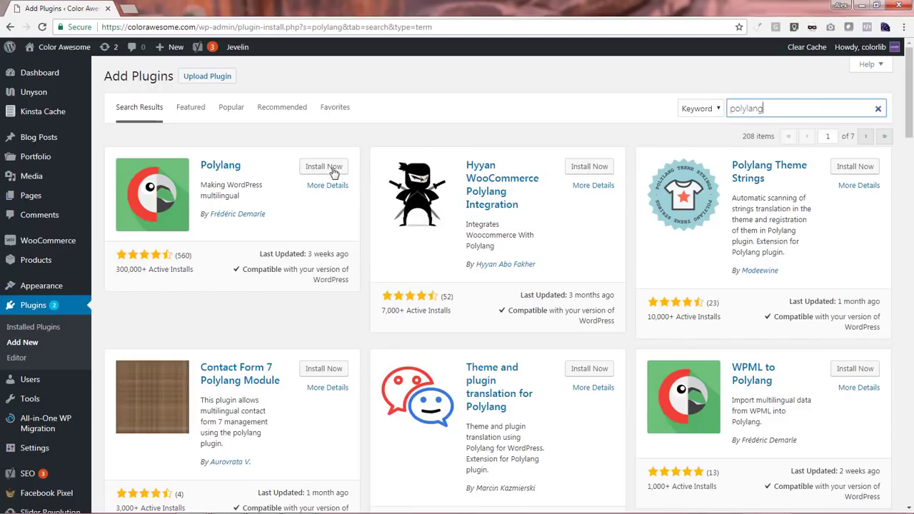
pyautogui.click(318, 167)
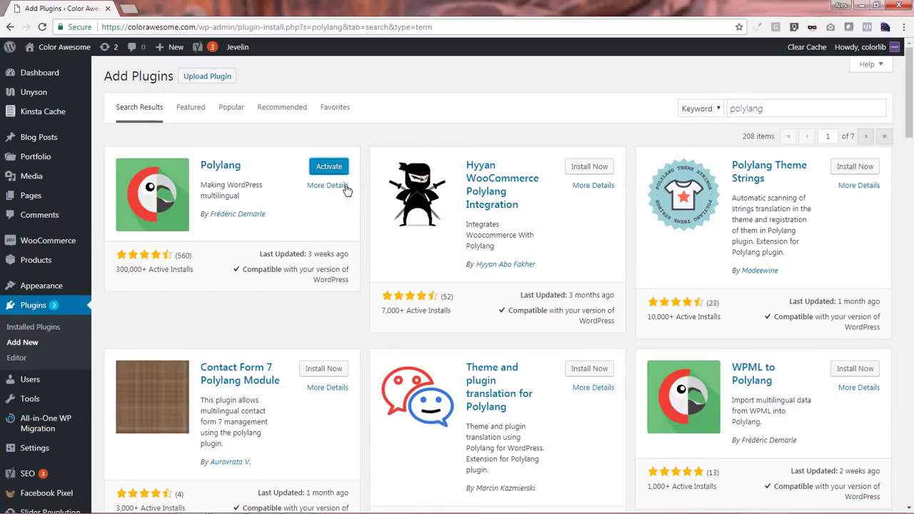
pyautogui.click(328, 170)
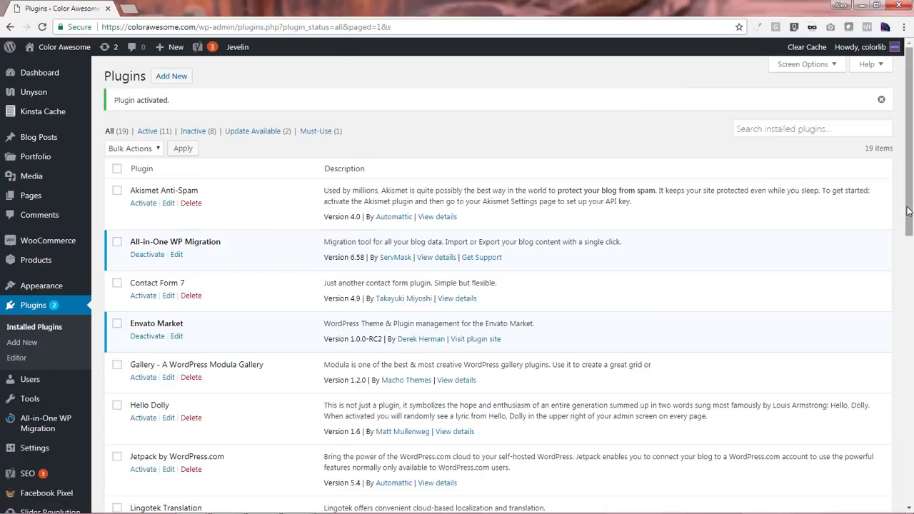
pyautogui.moveTo(912, 240); pyautogui.dragTo(912, 245)
pyautogui.scroll(-4, 222, 473)
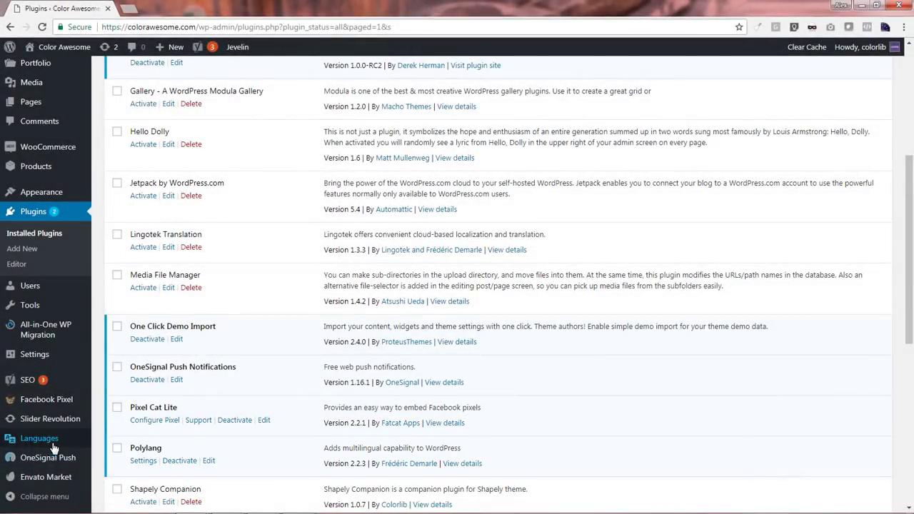
# Add English (en_US) as the first language in Polylang's Languages page
pyautogui.moveTo(51, 447)
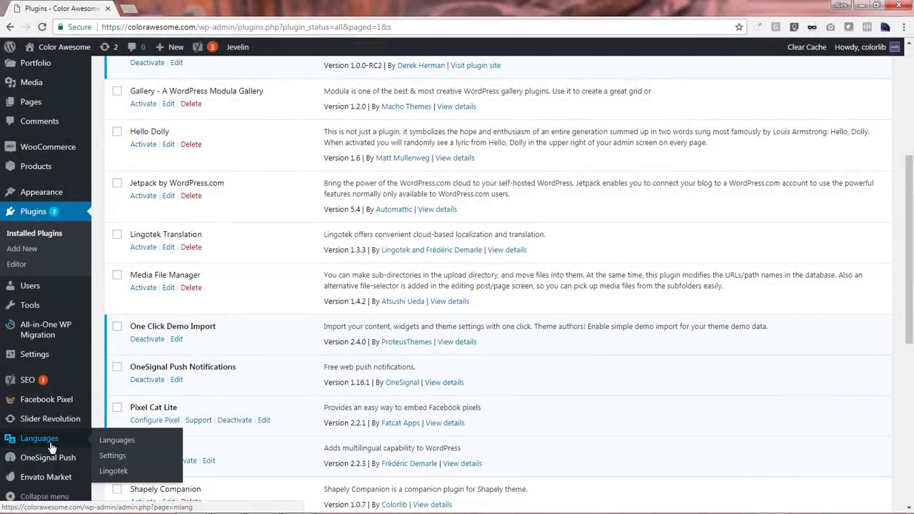
pyautogui.click(113, 443)
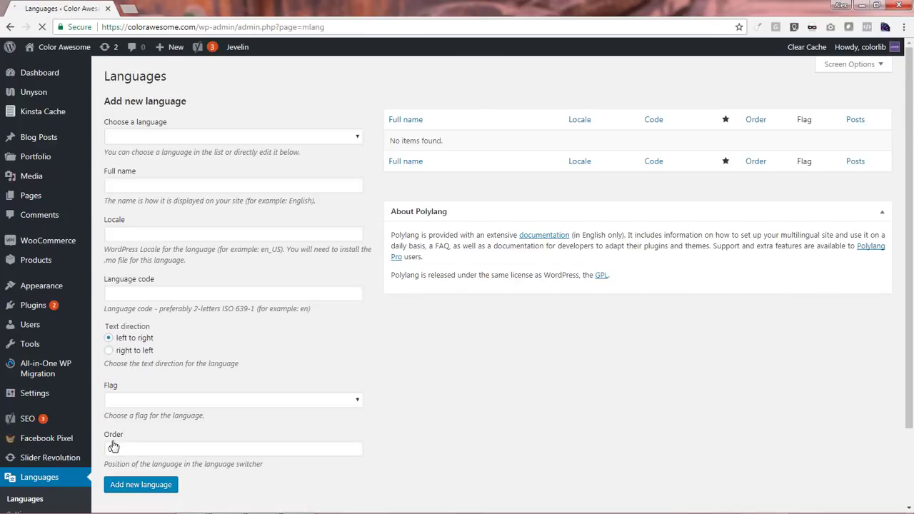
pyautogui.click(348, 137)
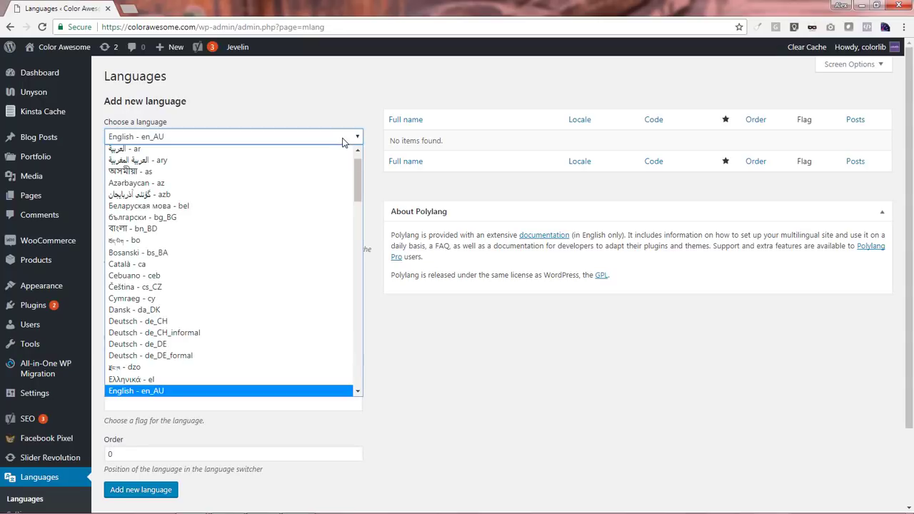
pyautogui.click(359, 391)
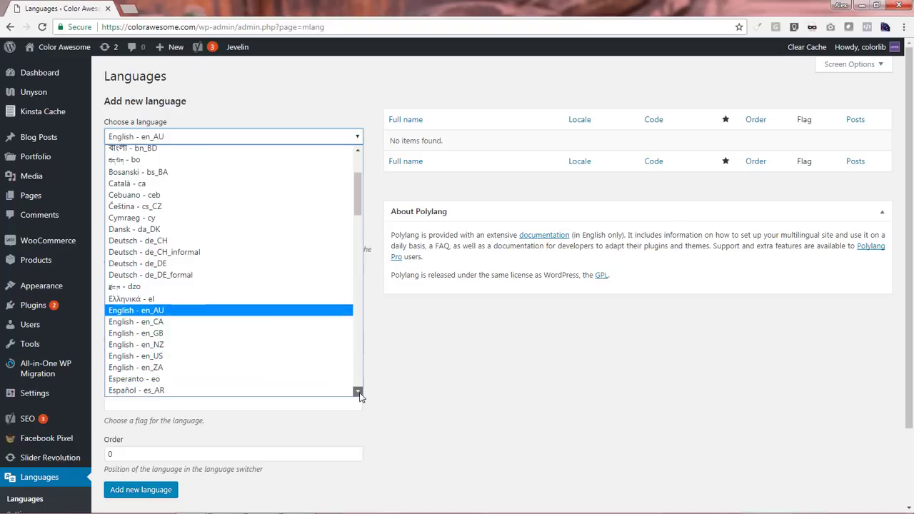
pyautogui.click(207, 322)
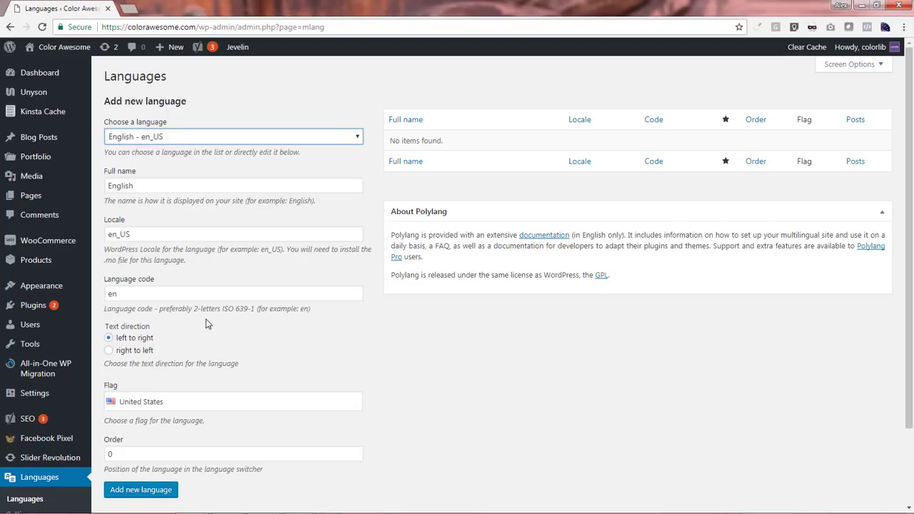
pyautogui.click(141, 495)
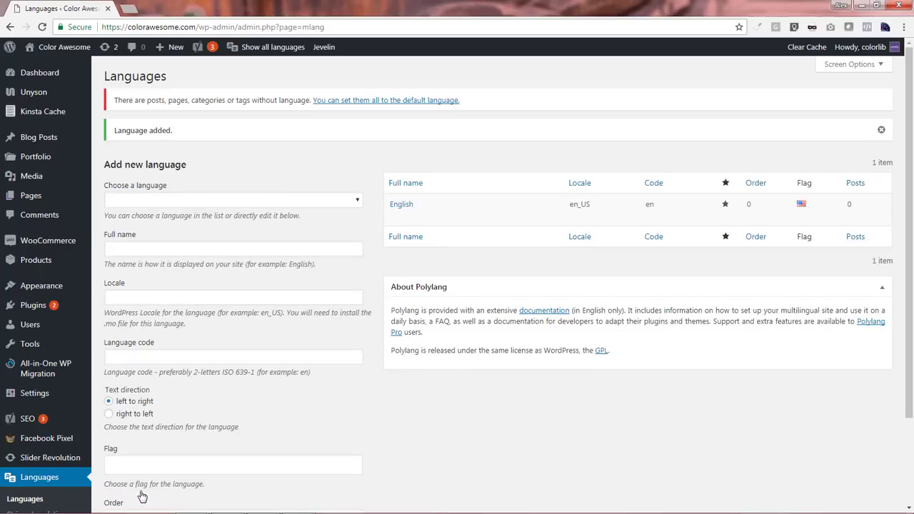
# Add Français (fr_FR) as a second language and set all existing content to English
pyautogui.click(228, 205)
pyautogui.write('fr_BE')
pyautogui.scroll(-2, 236, 271)
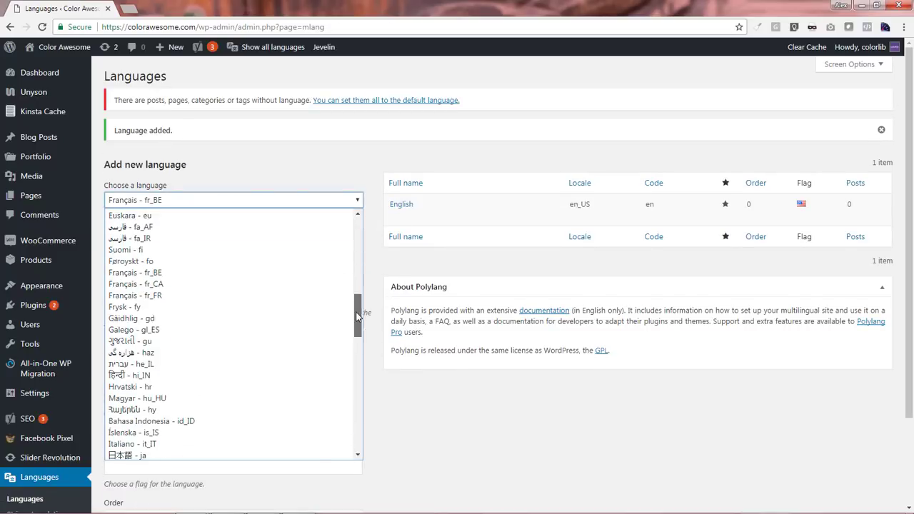
pyautogui.click(265, 292)
pyautogui.press('Tab')
pyautogui.press('Tab')
pyautogui.press('Tab')
pyautogui.press('Tab')
pyautogui.press('Tab')
pyautogui.press('Tab')
pyautogui.press('Tab')
pyautogui.press('Return')
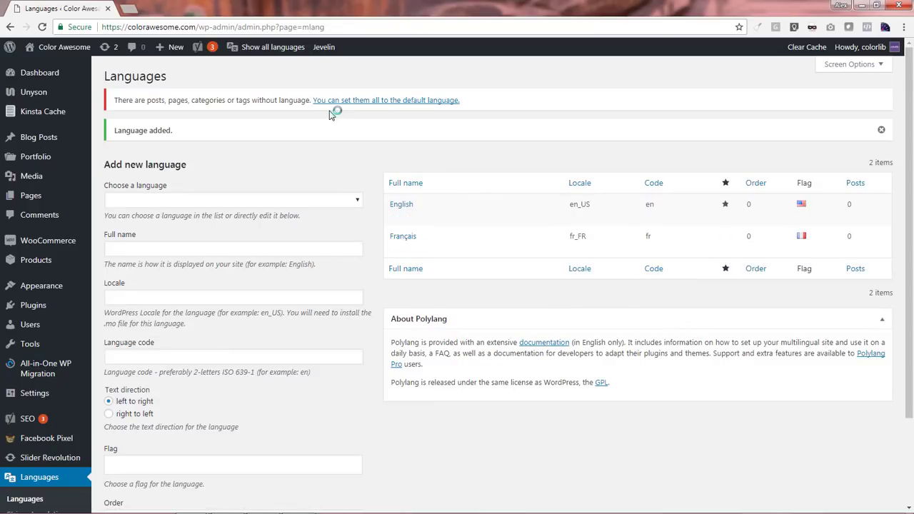
pyautogui.click(390, 101)
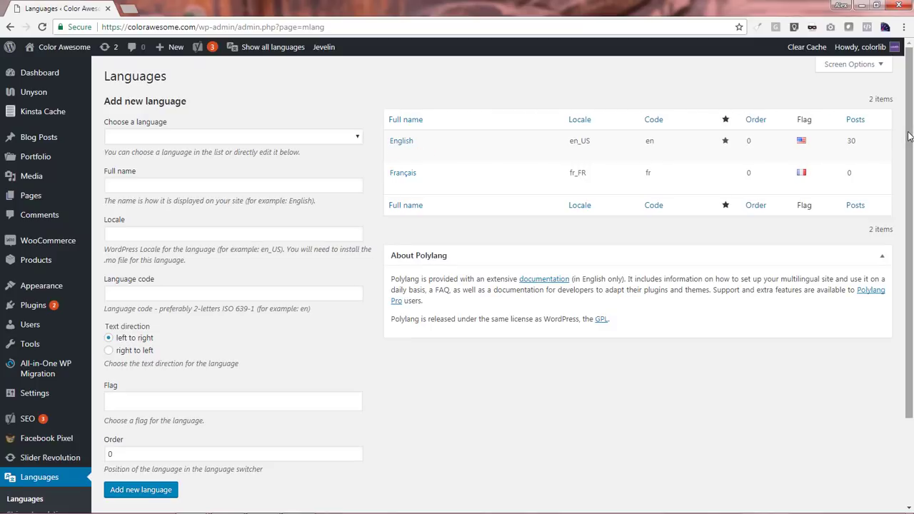
# Open All Posts to see each post's English and French translation columns
pyautogui.moveTo(64, 137)
pyautogui.click(118, 138)
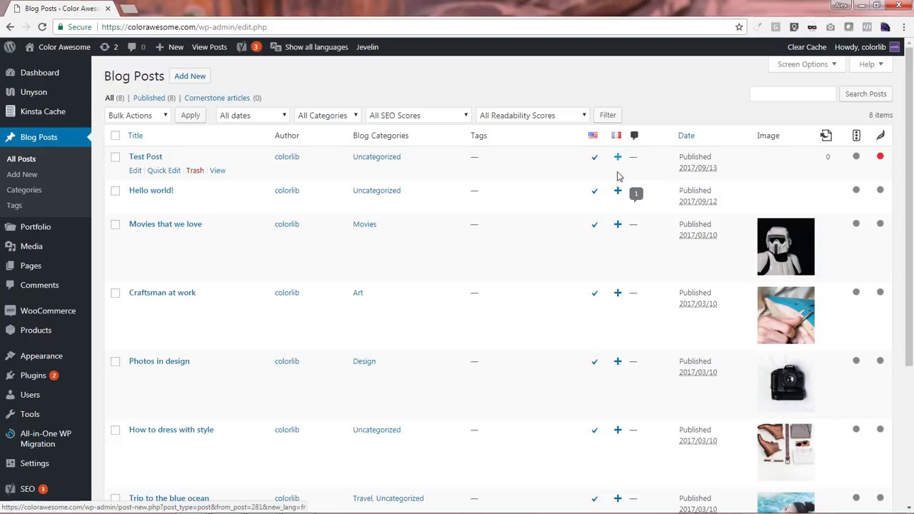
# Publish a French translation of Hello world! titled 'Bonjour le monde!' with body 'Page en Francais'
pyautogui.click(618, 191)
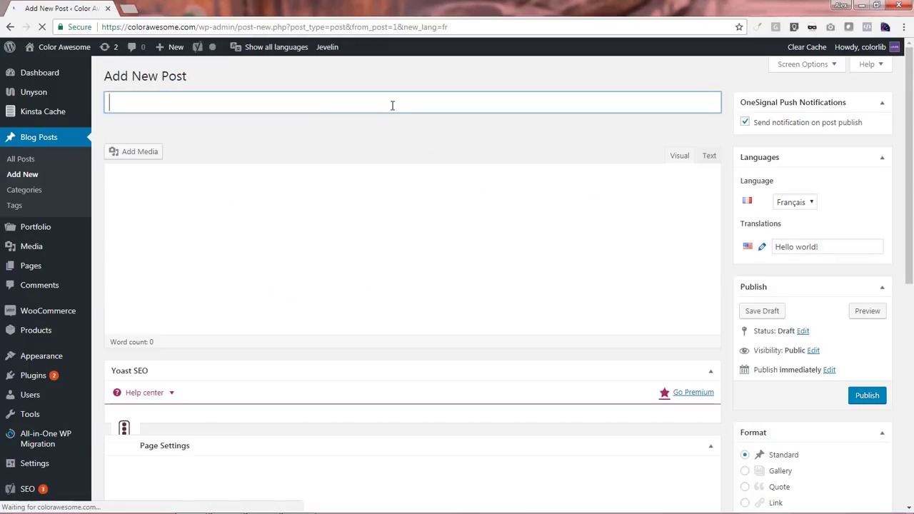
pyautogui.write('Bon')
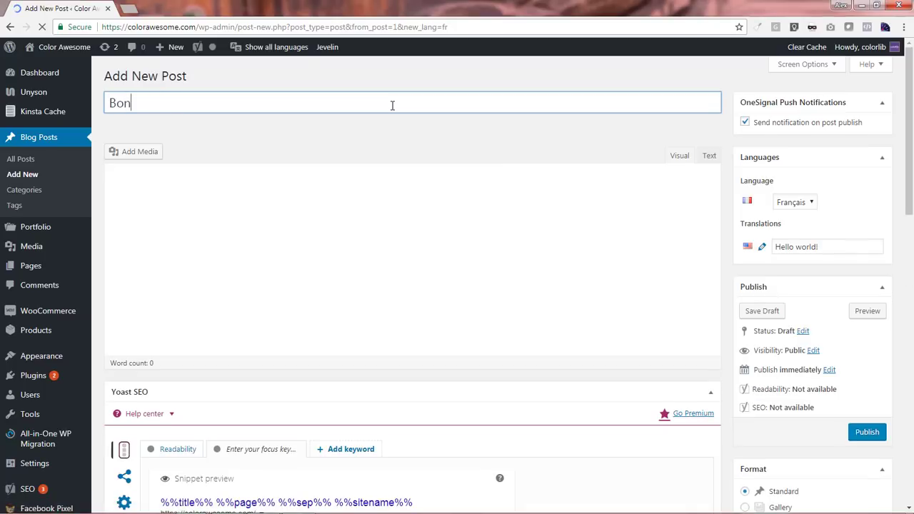
pyautogui.write('jour le monde!')
pyautogui.click(180, 208)
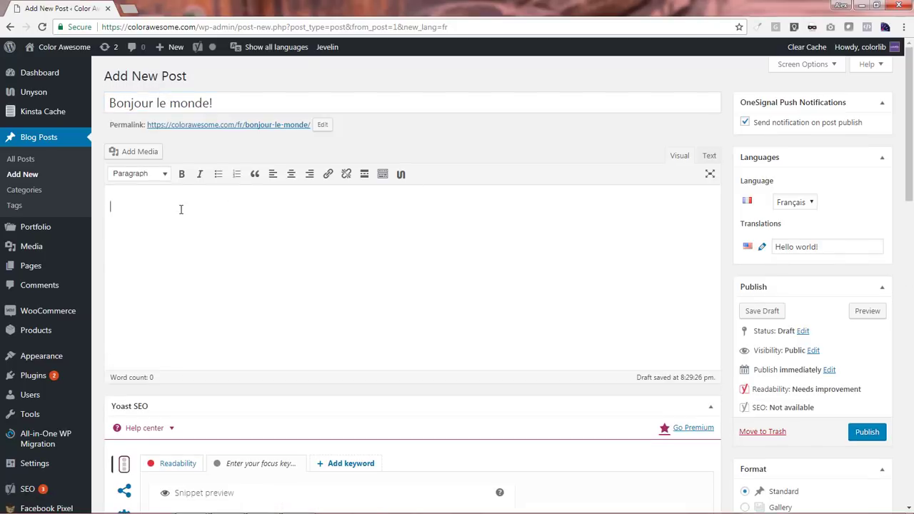
pyautogui.write('Page en Francais')
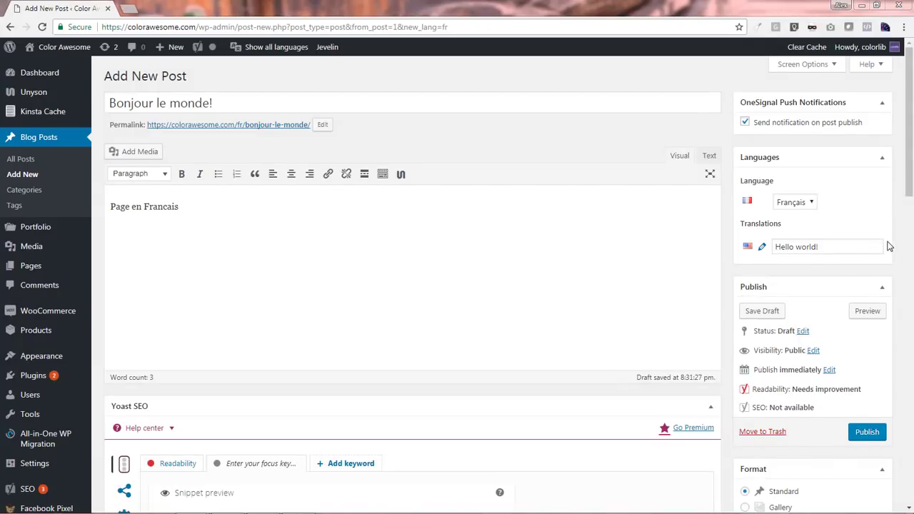
pyautogui.click(868, 433)
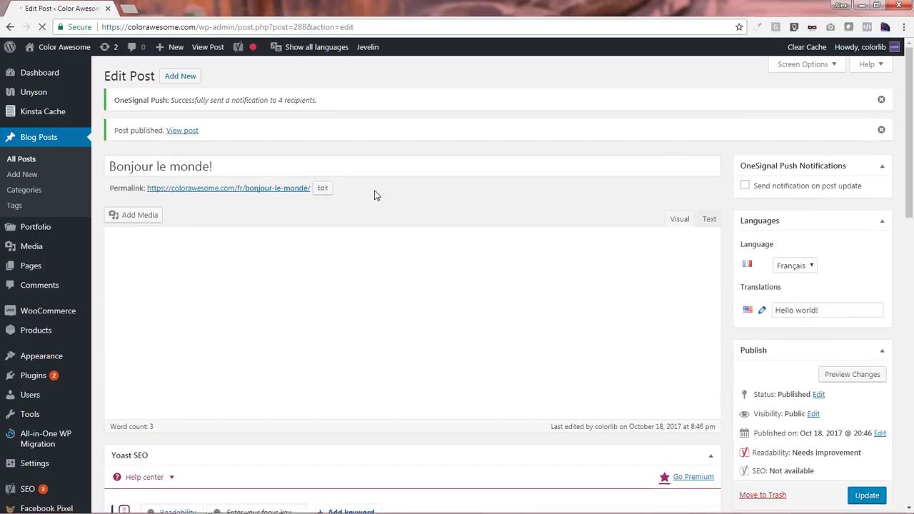
# Return to All Posts and view the site homepage in a new tab
pyautogui.click(20, 160)
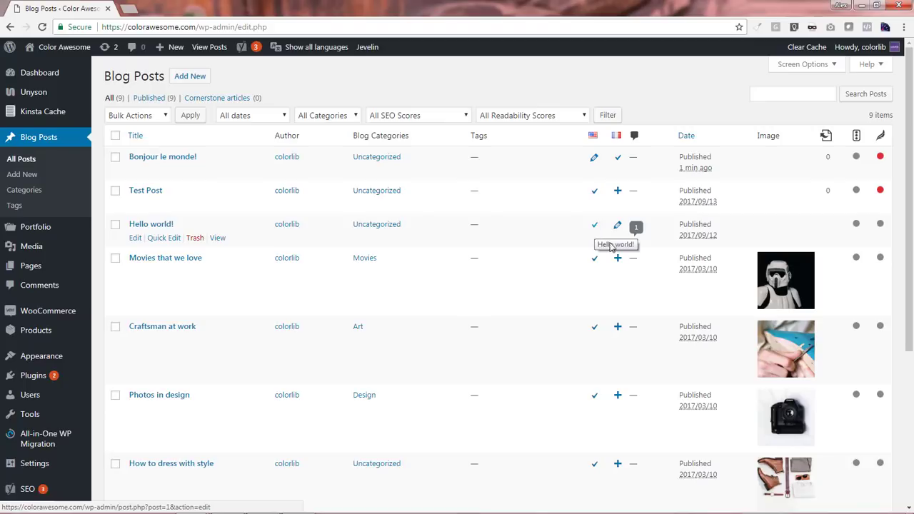
pyautogui.rightClick(64, 47)
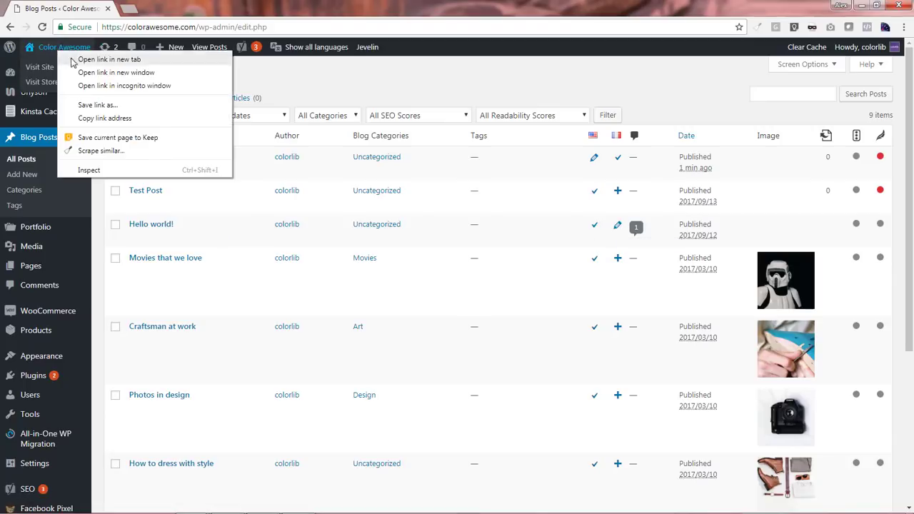
pyautogui.click(93, 61)
pyautogui.click(199, 10)
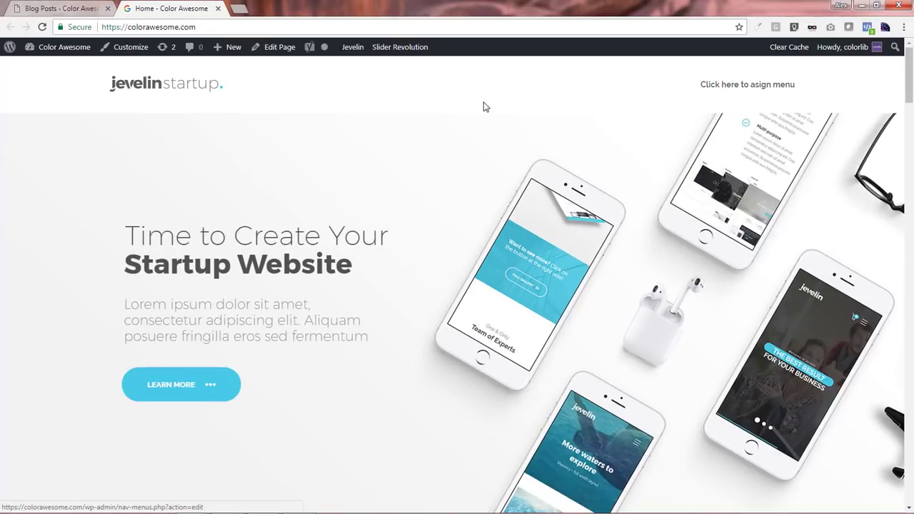
pyautogui.click(55, 10)
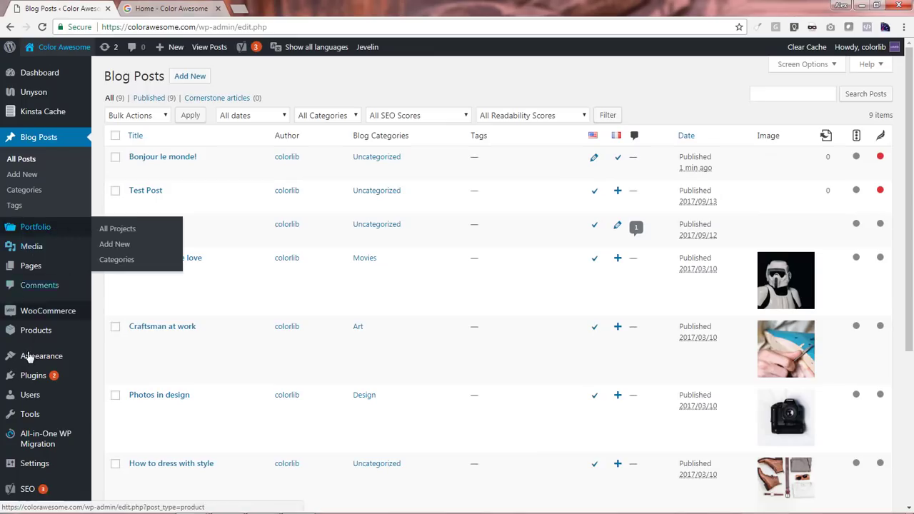
# Add a Language switcher item to Menu 1 and save the menu
pyautogui.moveTo(14, 358)
pyautogui.click(112, 422)
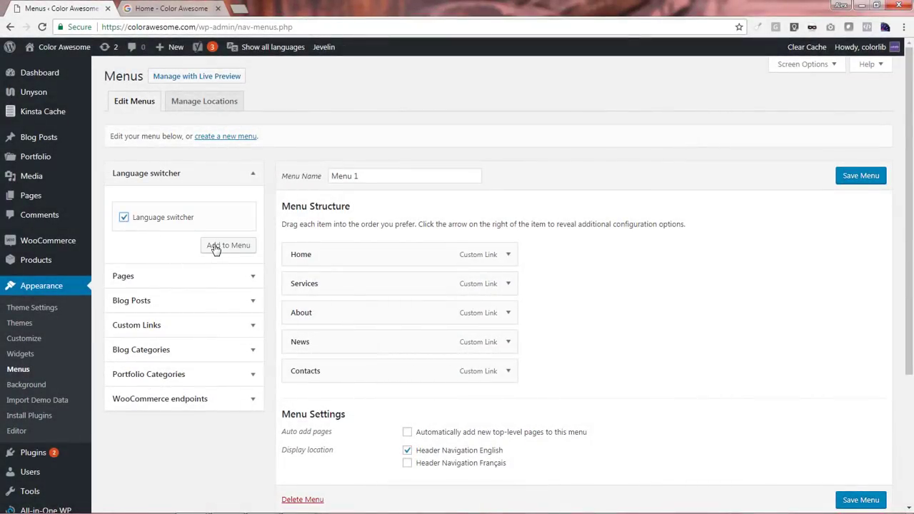
pyautogui.click(226, 247)
pyautogui.click(852, 182)
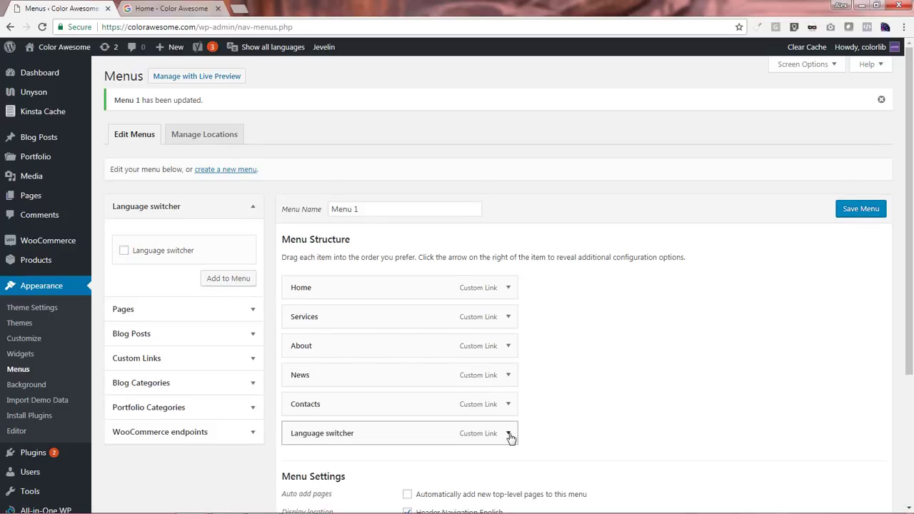
# Make Menu 1's language switcher a dropdown showing flags and save the menu
pyautogui.click(508, 434)
pyautogui.moveTo(910, 321); pyautogui.dragTo(910, 345)
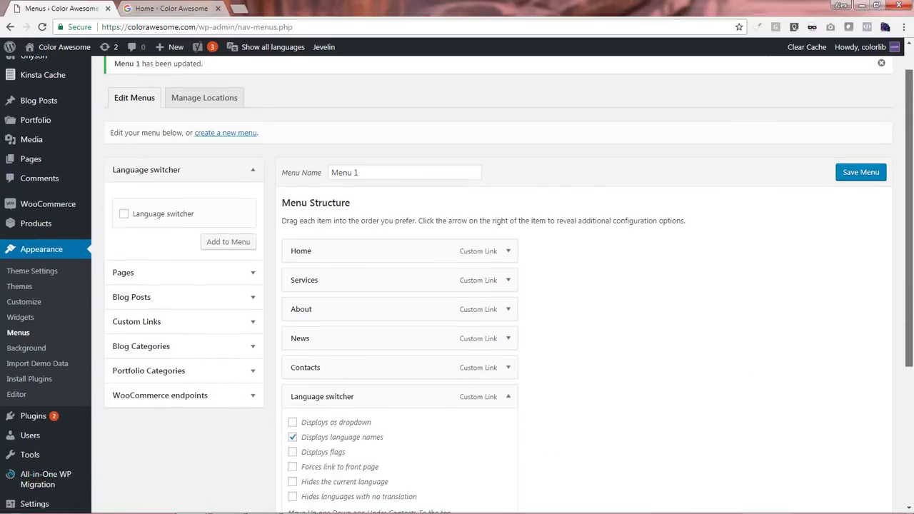
pyautogui.scroll(-2, 477, 330)
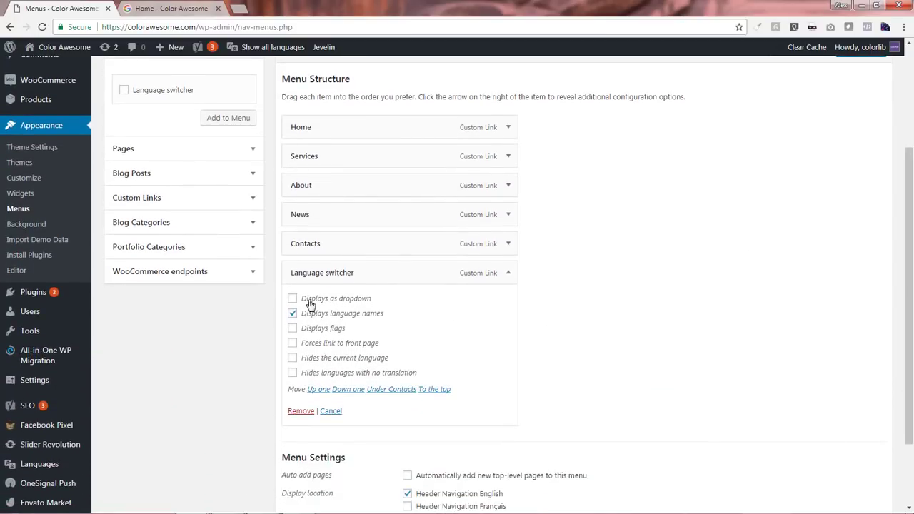
pyautogui.click(293, 298)
pyautogui.click(293, 328)
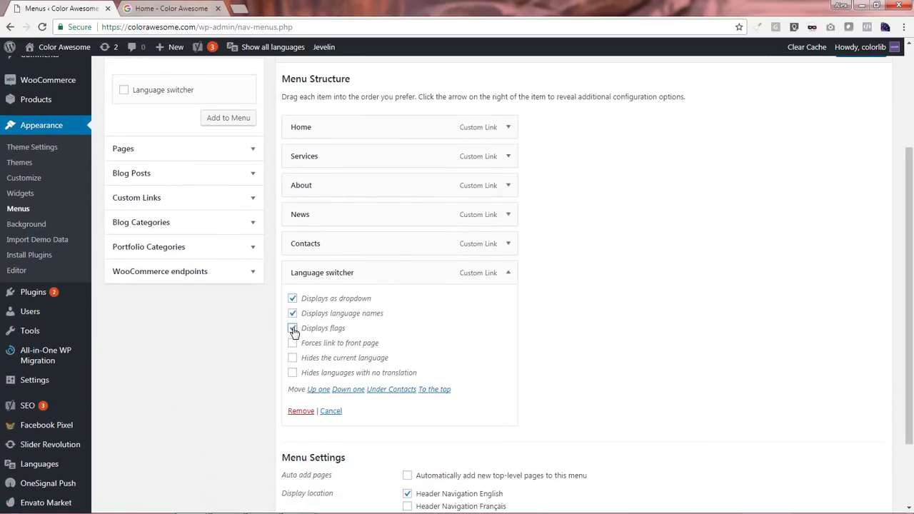
pyautogui.moveTo(911, 217); pyautogui.dragTo(911, 123)
pyautogui.click(861, 194)
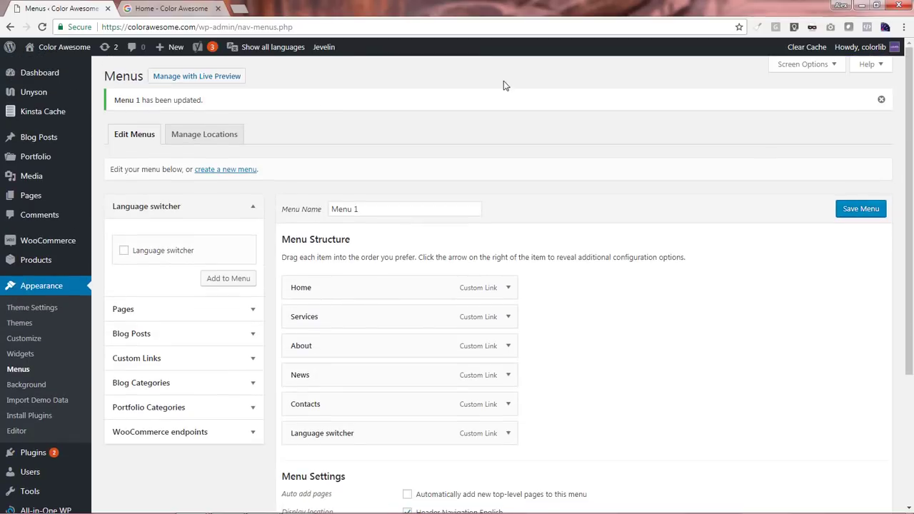
# Switch the live site to Français using the header language dropdown, then return to Menus
pyautogui.click(205, 9)
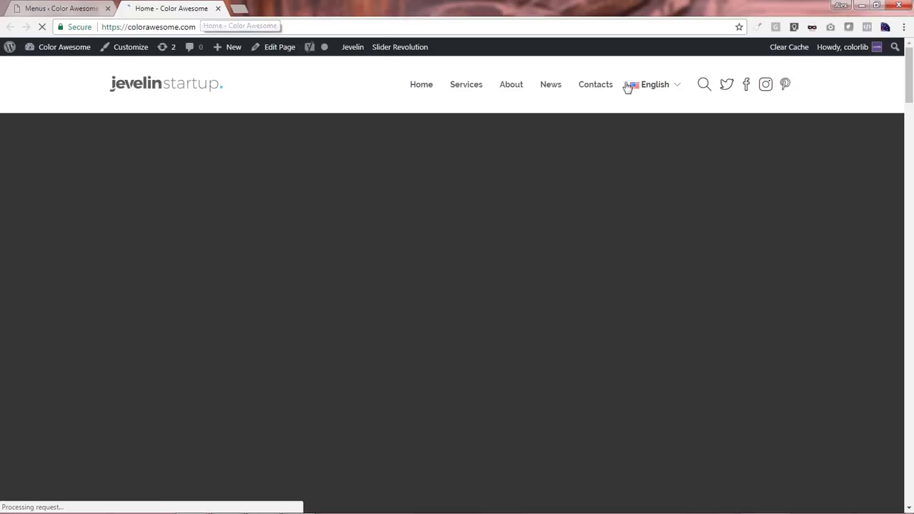
pyautogui.click(664, 90)
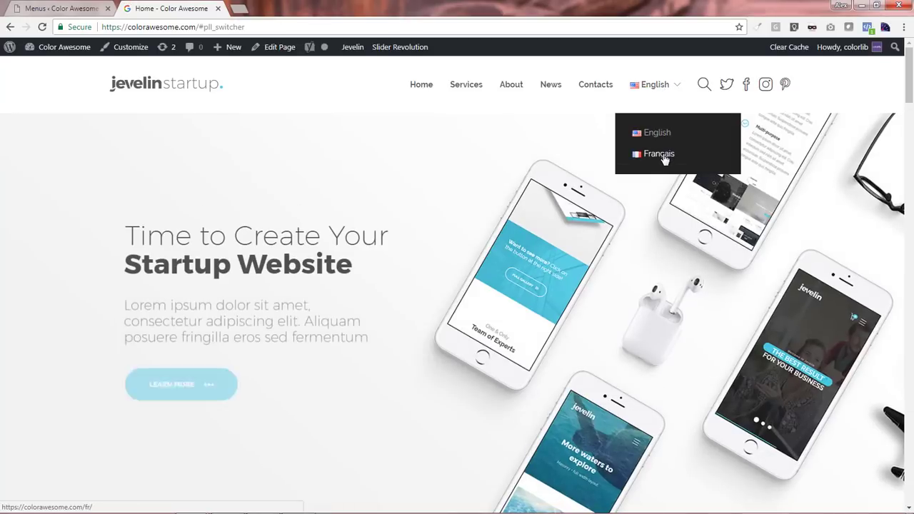
pyautogui.click(663, 155)
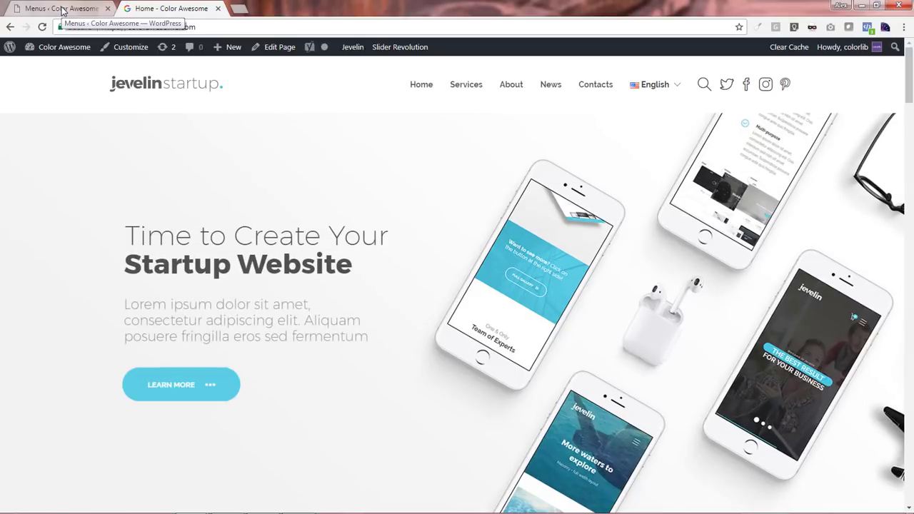
pyautogui.click(62, 10)
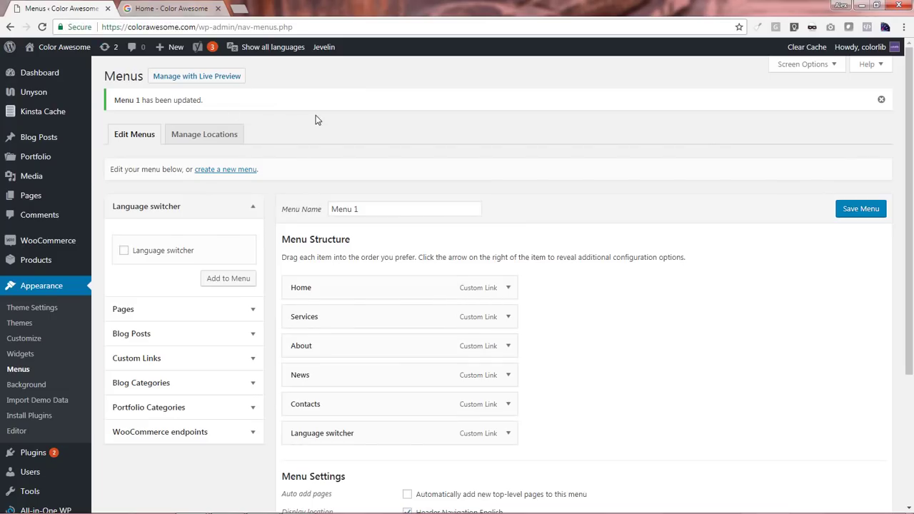
# Create a new menu named Menu FR
pyautogui.click(232, 172)
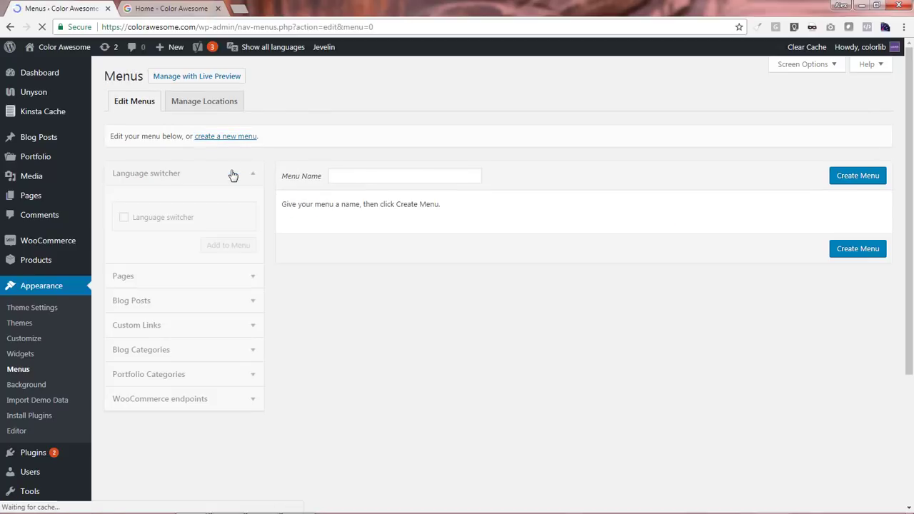
pyautogui.click(375, 177)
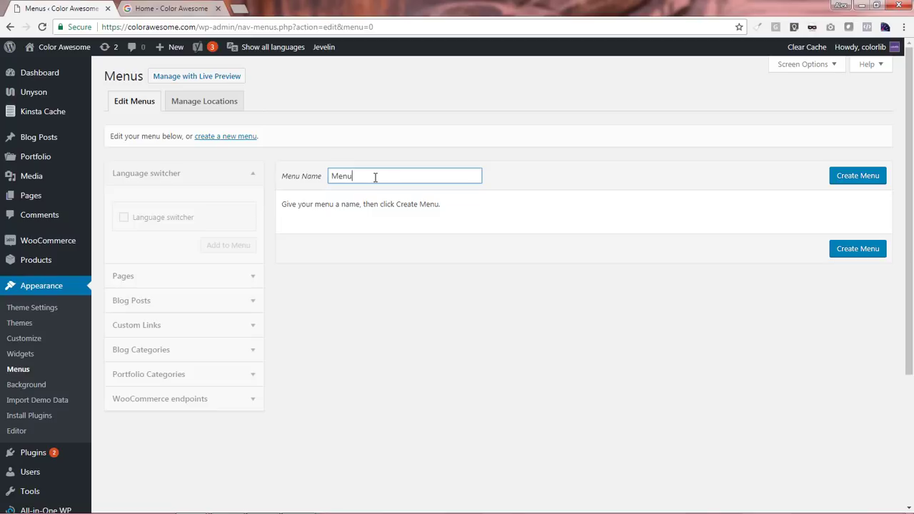
pyautogui.click(857, 176)
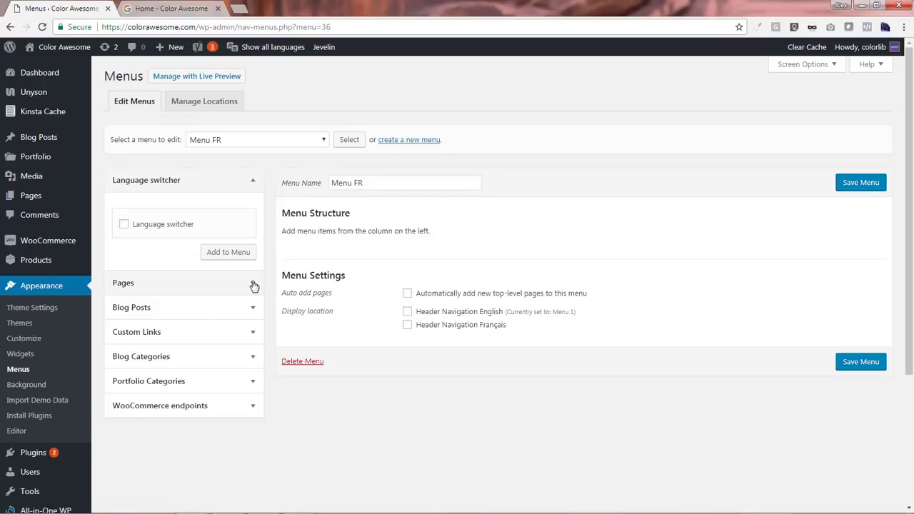
# Add Sample Page and Home to Menu FR
pyautogui.click(253, 284)
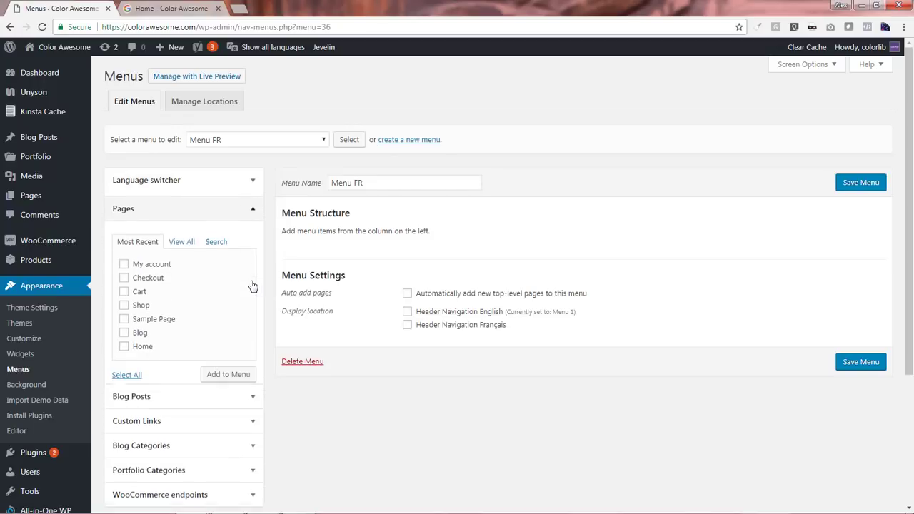
pyautogui.click(124, 315)
pyautogui.click(125, 342)
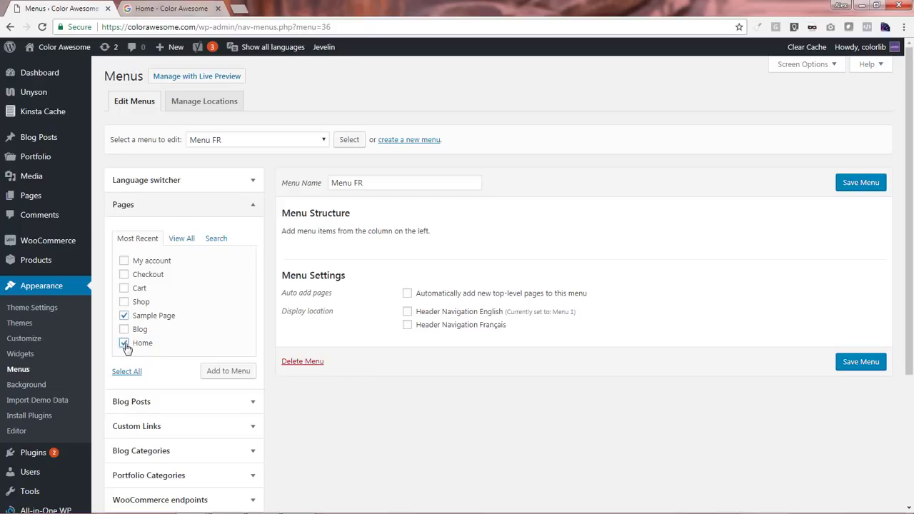
pyautogui.click(222, 374)
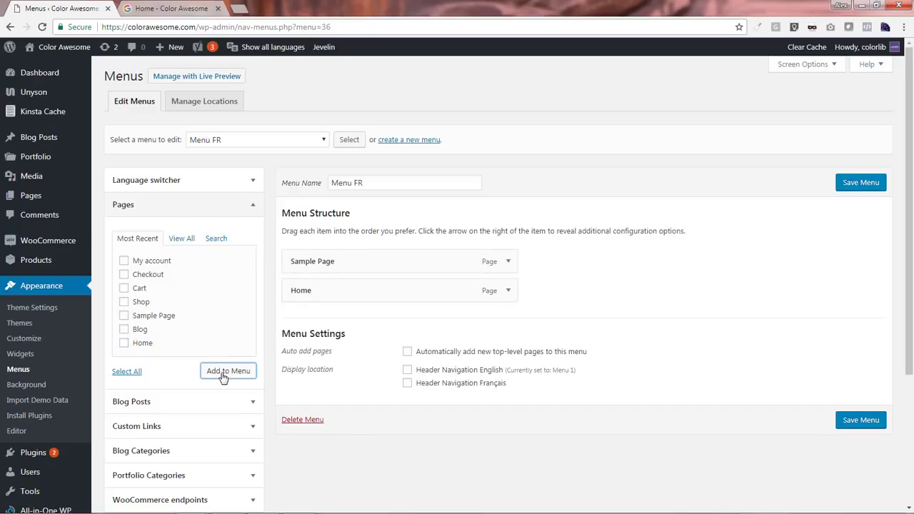
# Add a Language switcher to Menu FR as a dropdown with flags and save the menu
pyautogui.click(250, 183)
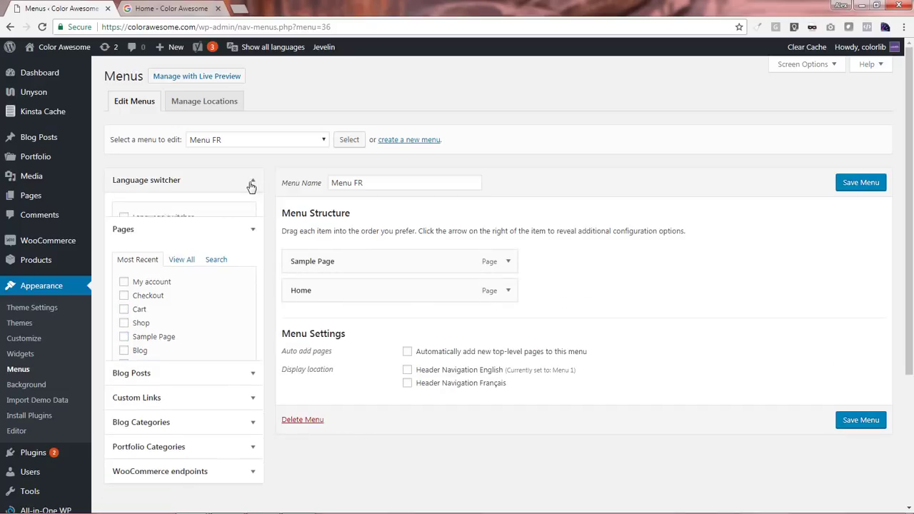
pyautogui.click(125, 225)
pyautogui.click(219, 254)
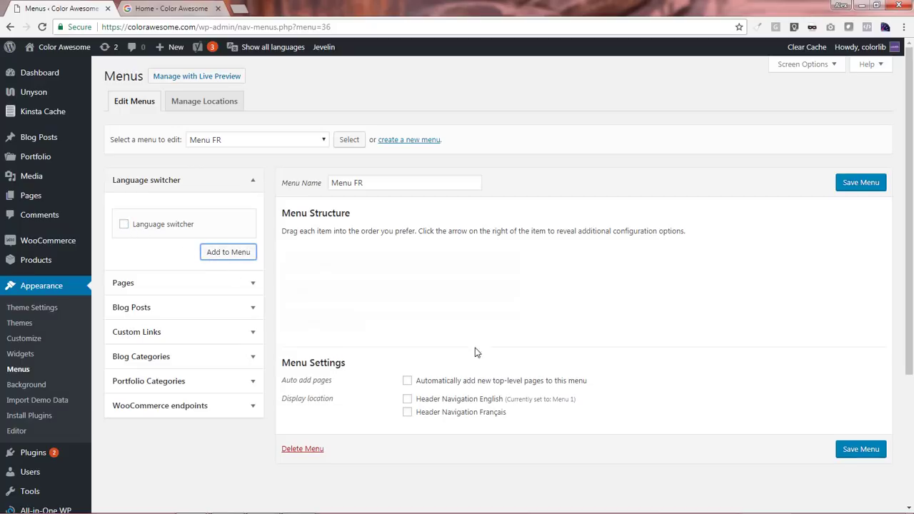
pyautogui.click(509, 320)
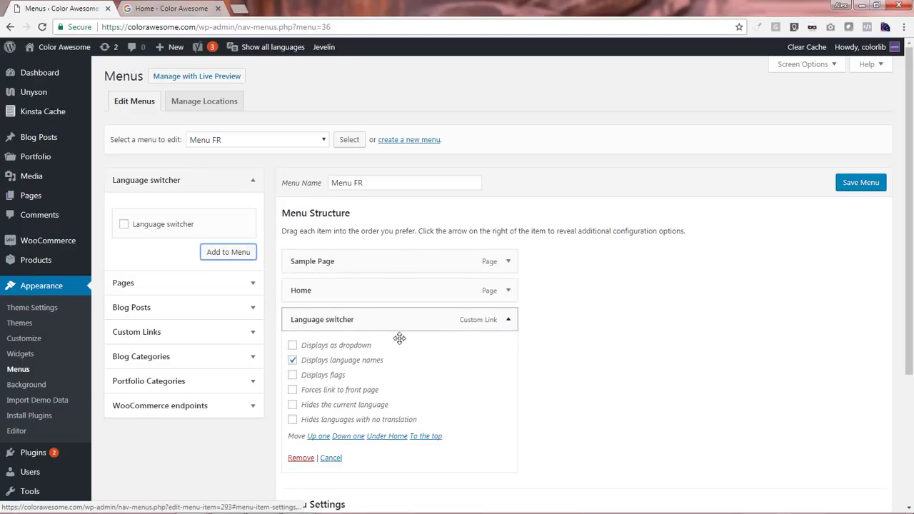
pyautogui.click(293, 346)
pyautogui.click(293, 376)
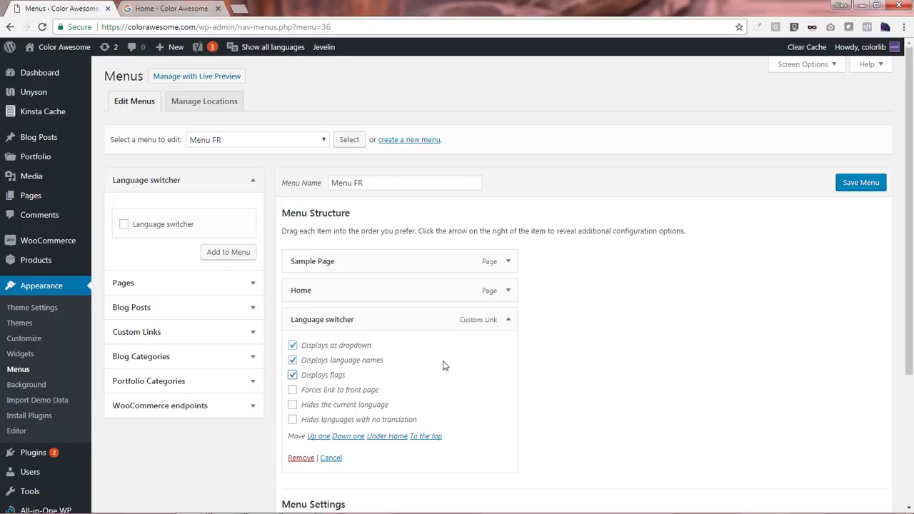
pyautogui.click(848, 185)
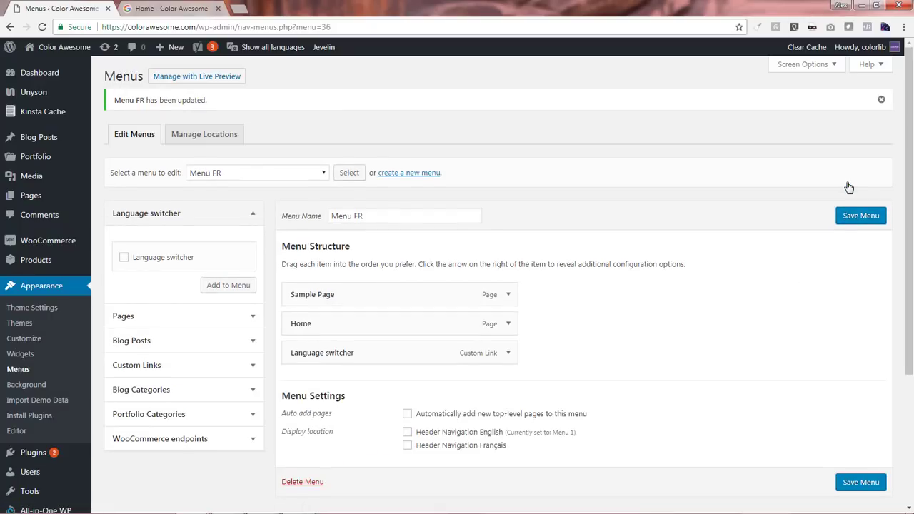
# Assign Menu FR to the Header Navigation Français location and save the locations
pyautogui.click(223, 139)
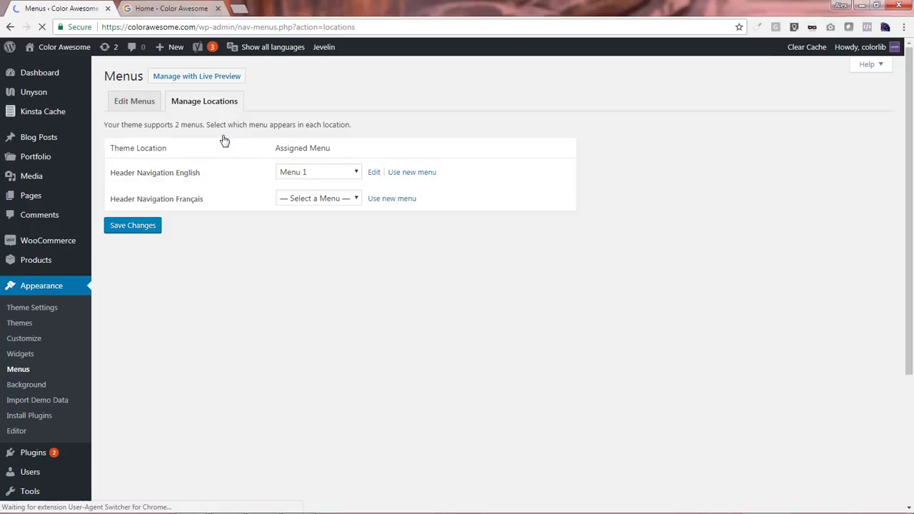
pyautogui.click(356, 199)
pyautogui.click(340, 235)
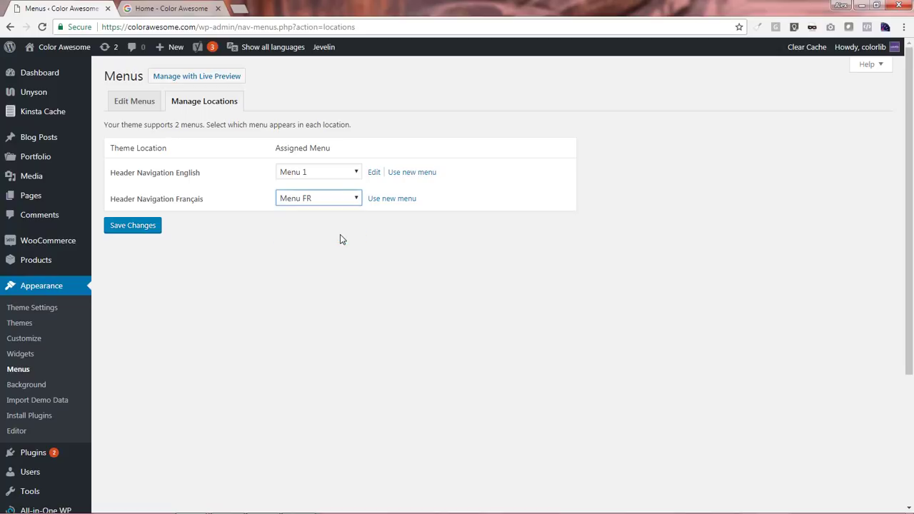
pyautogui.click(135, 233)
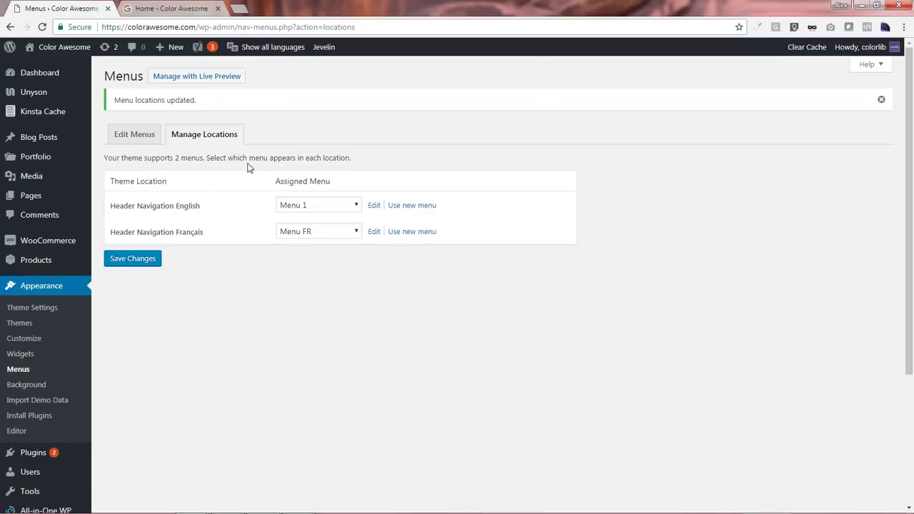
pyautogui.click(178, 9)
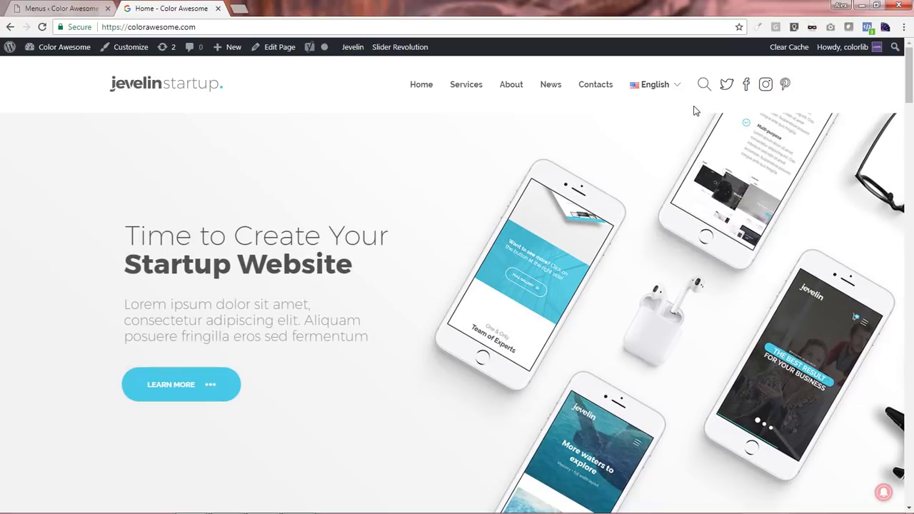
pyautogui.click(675, 86)
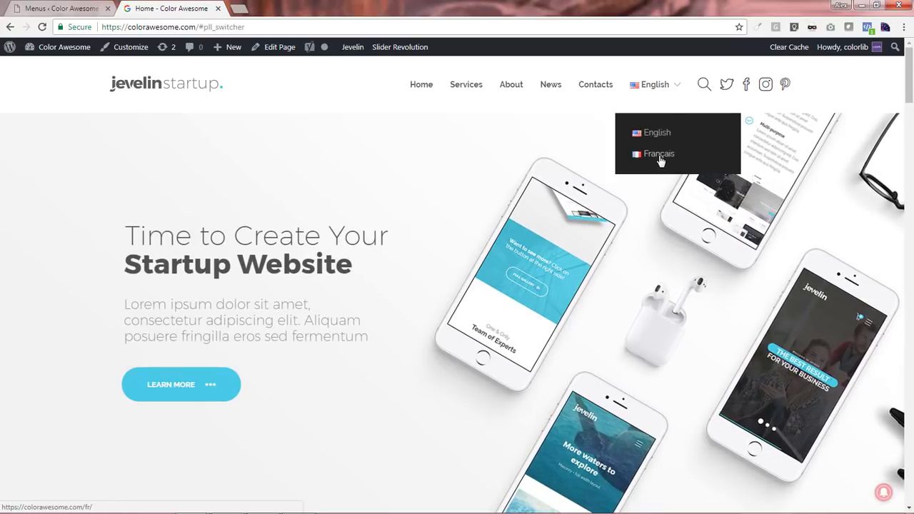
pyautogui.click(661, 159)
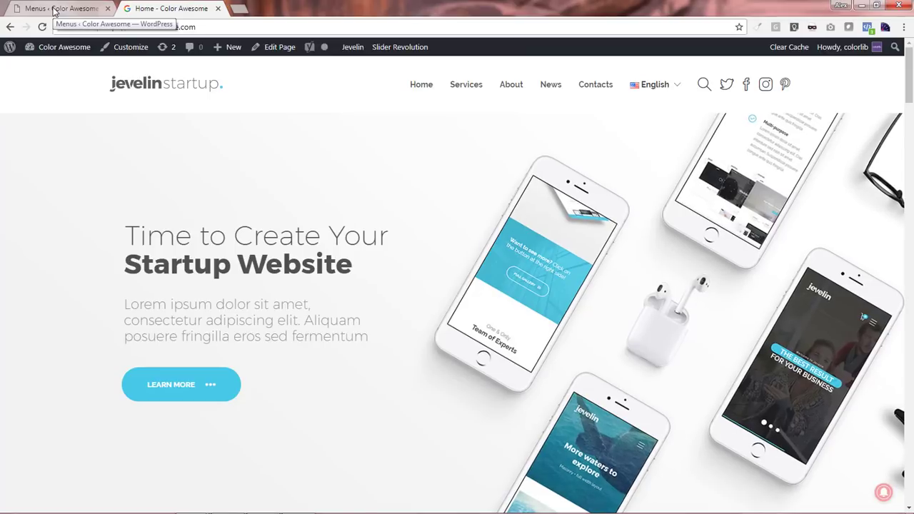
# Set the front page in Reading settings to 'Your latest posts', save, and view the live homepage
pyautogui.click(54, 10)
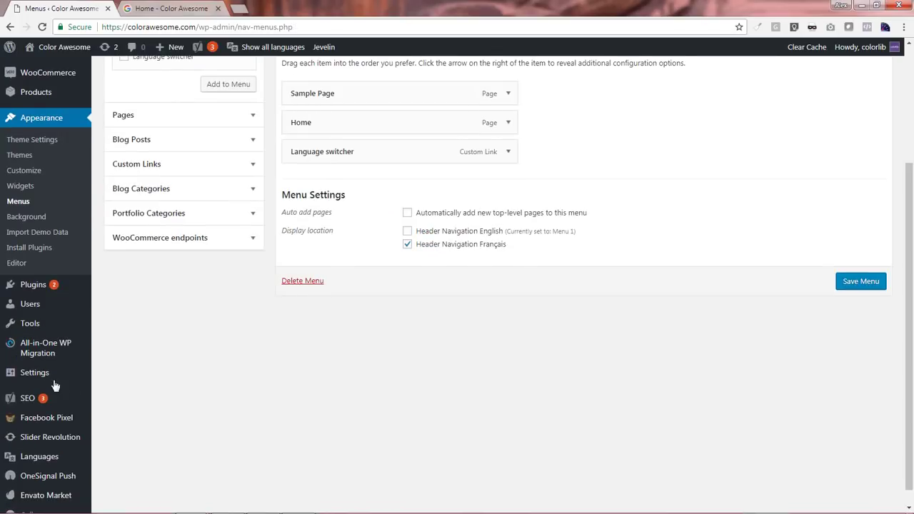
pyautogui.moveTo(41, 383)
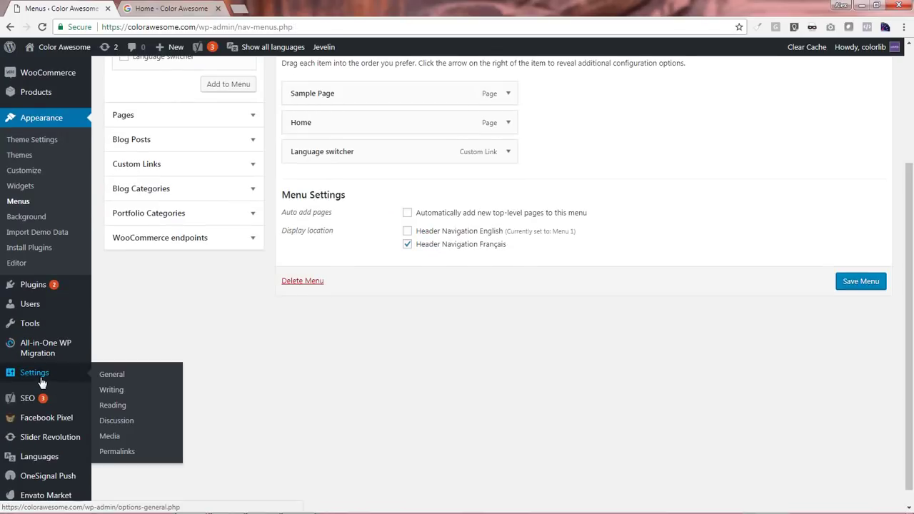
pyautogui.click(112, 406)
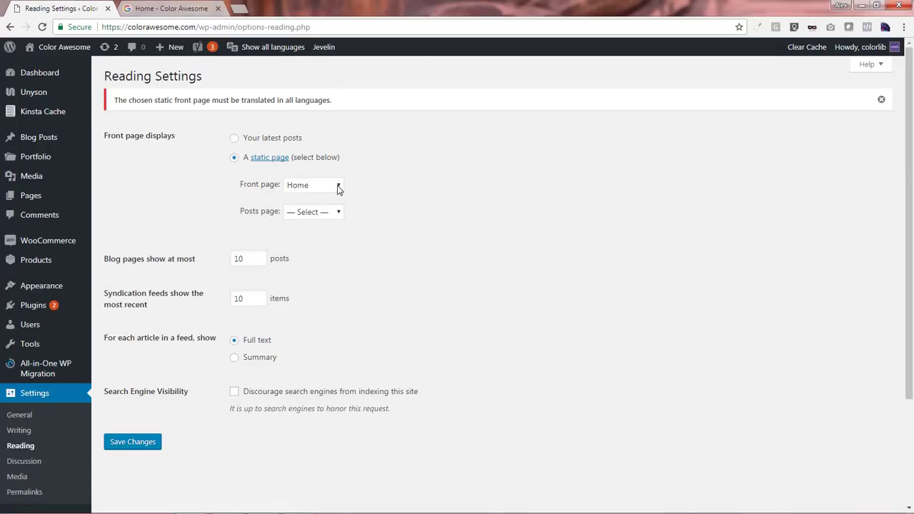
pyautogui.click(234, 138)
pyautogui.press('Return')
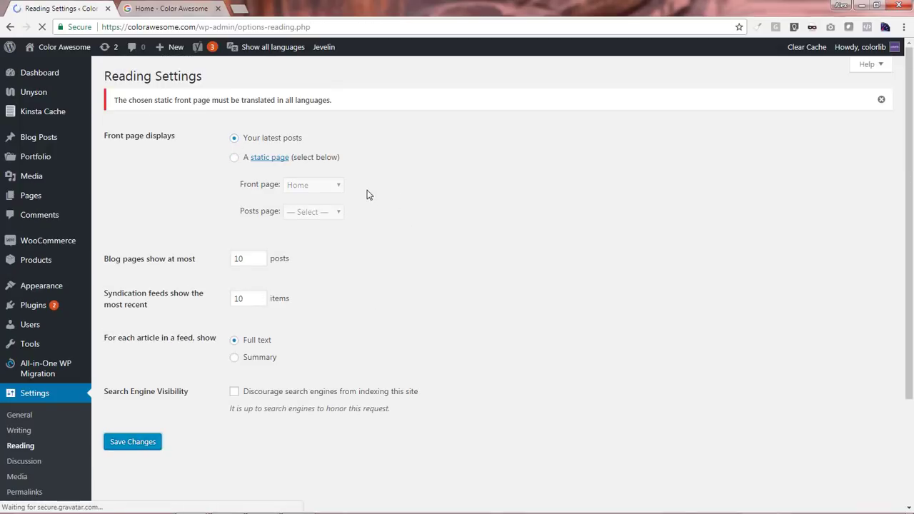
pyautogui.click(171, 9)
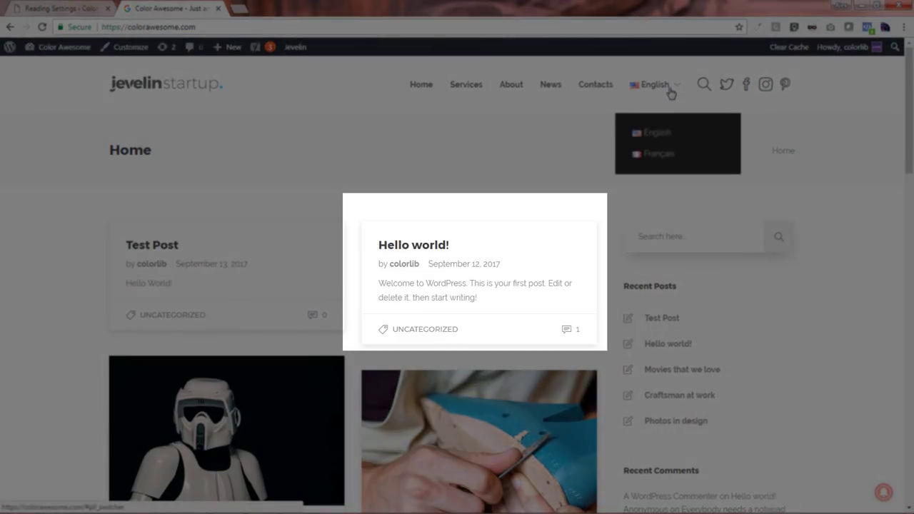
# Switch the live site to Français with the language switcher, then back to English
pyautogui.click(671, 91)
pyautogui.click(662, 156)
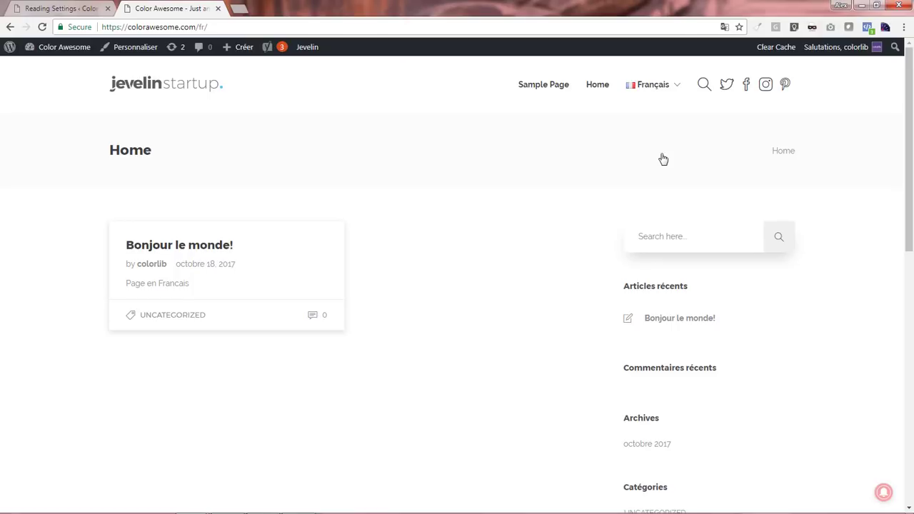
pyautogui.moveTo(660, 88)
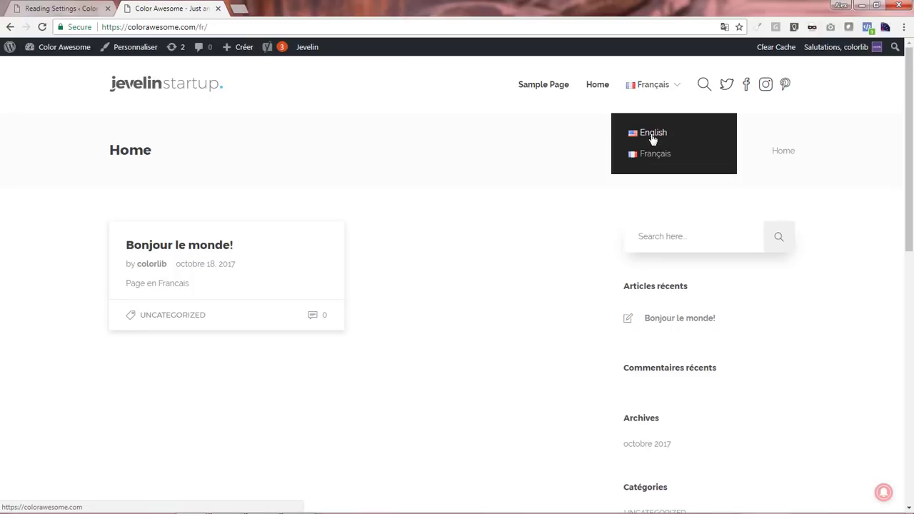
pyautogui.click(653, 136)
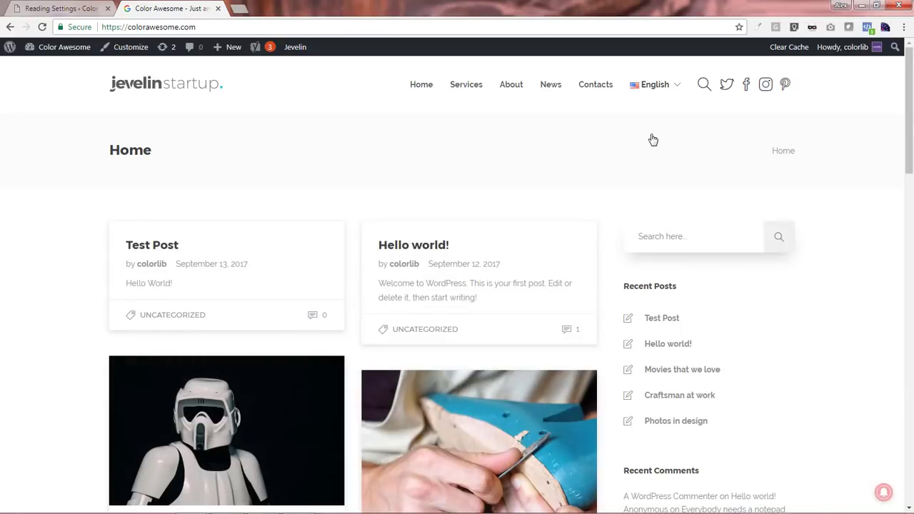
# Open Hello world!, switch it to its French version 'Bonjour le monde!', and return to Reading Settings
pyautogui.click(560, 255)
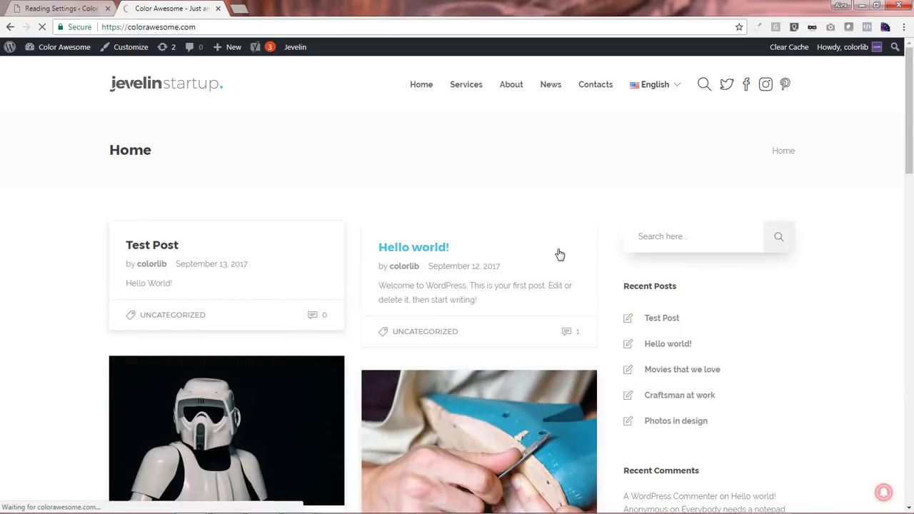
pyautogui.click(666, 93)
pyautogui.click(655, 155)
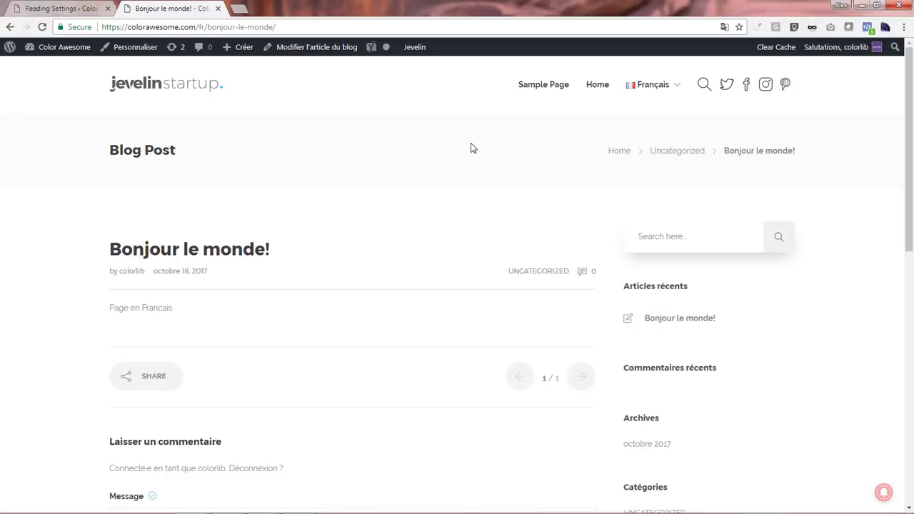
pyautogui.click(55, 10)
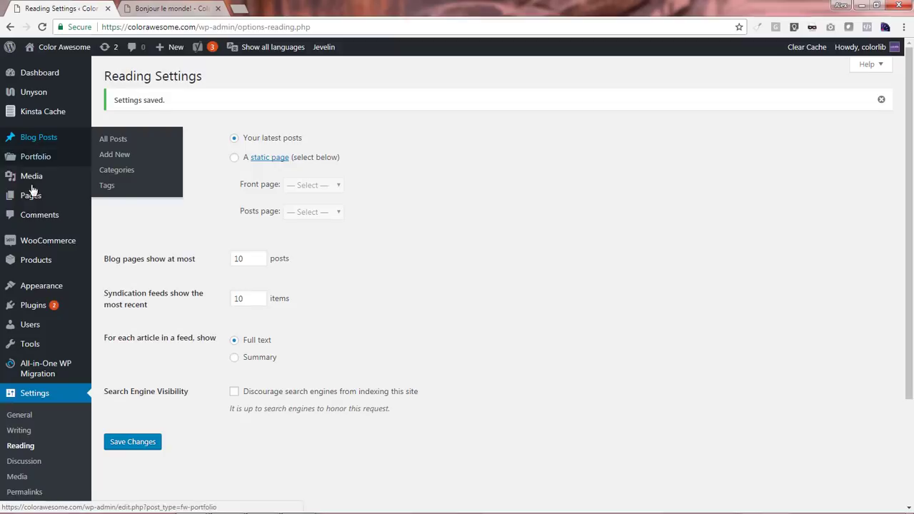
# From All Pages, add a Français translation of the Home page
pyautogui.moveTo(31, 199)
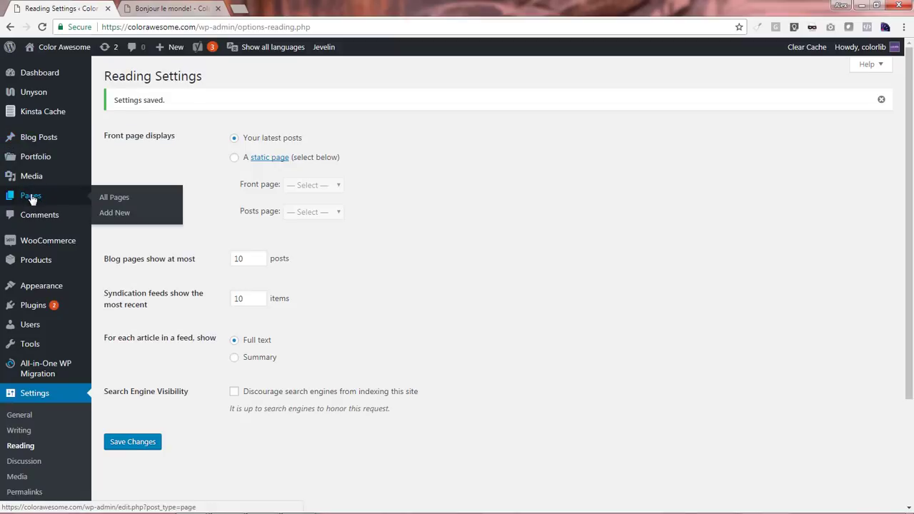
pyautogui.click(112, 201)
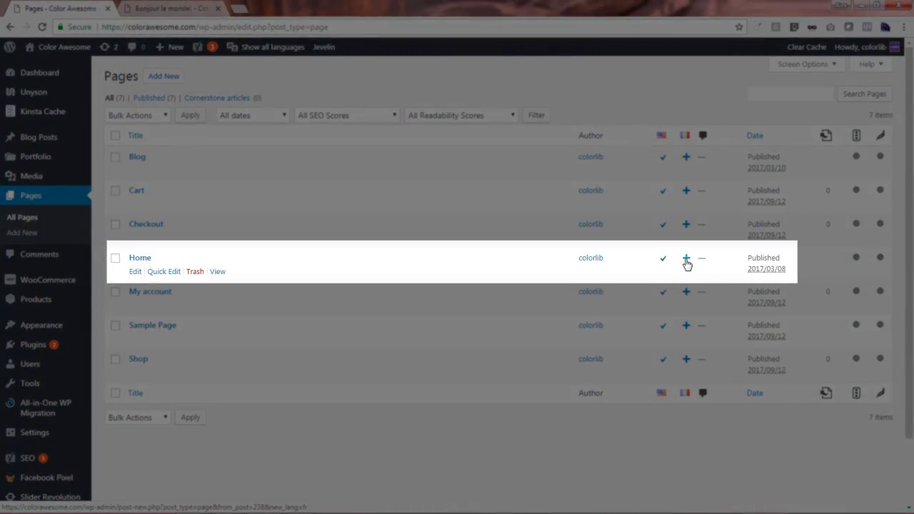
pyautogui.click(687, 261)
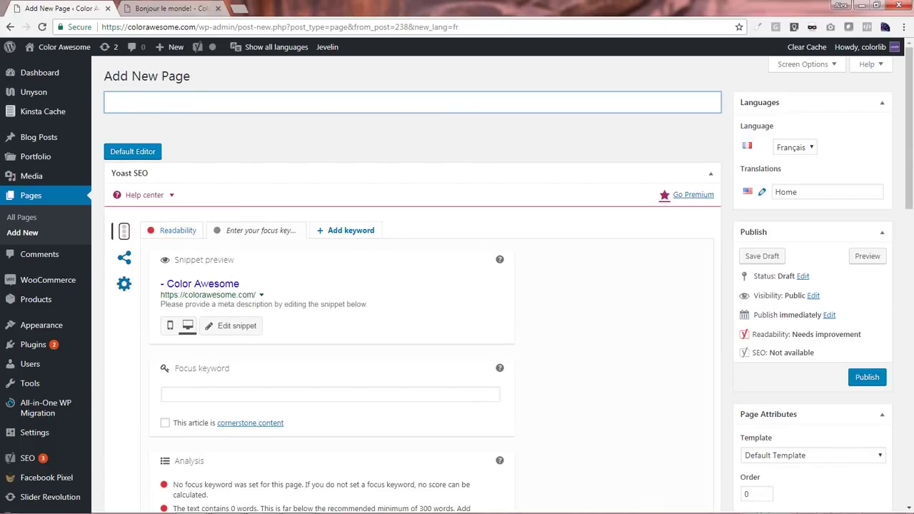
# Publish the page 'Home FR' with body text 'This is the home page in French'
pyautogui.write('Home FR')
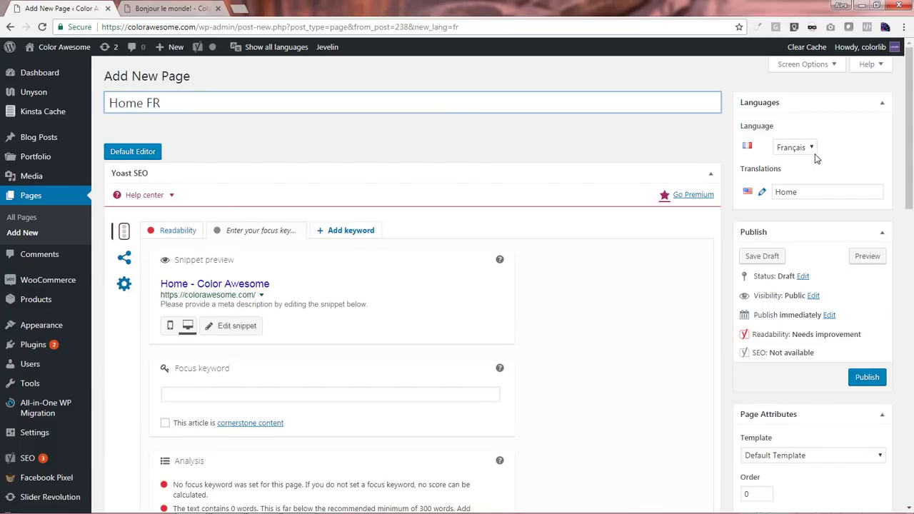
pyautogui.click(869, 379)
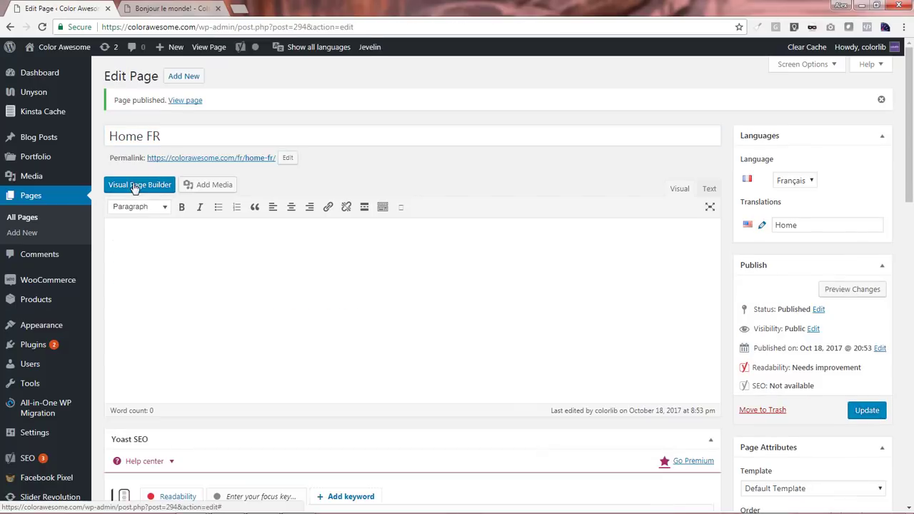
pyautogui.write('This is t')
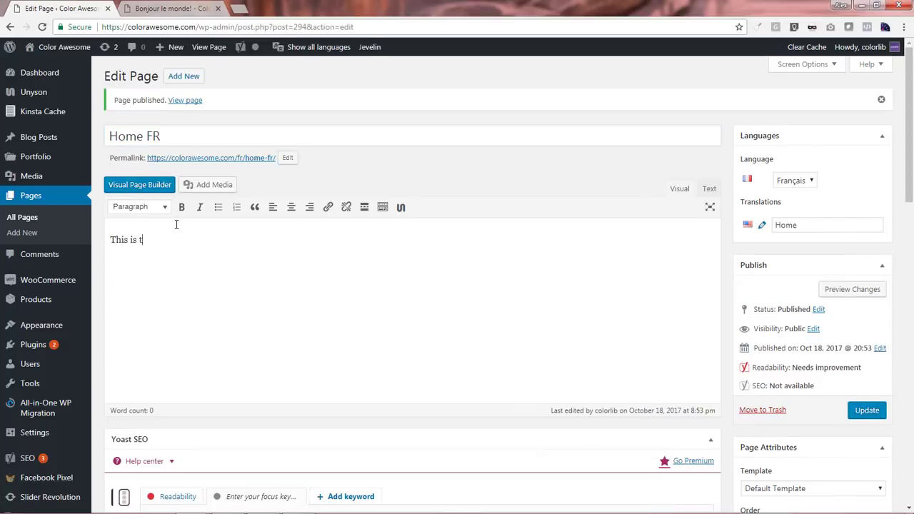
pyautogui.write('he home page in French!')
pyautogui.click(864, 411)
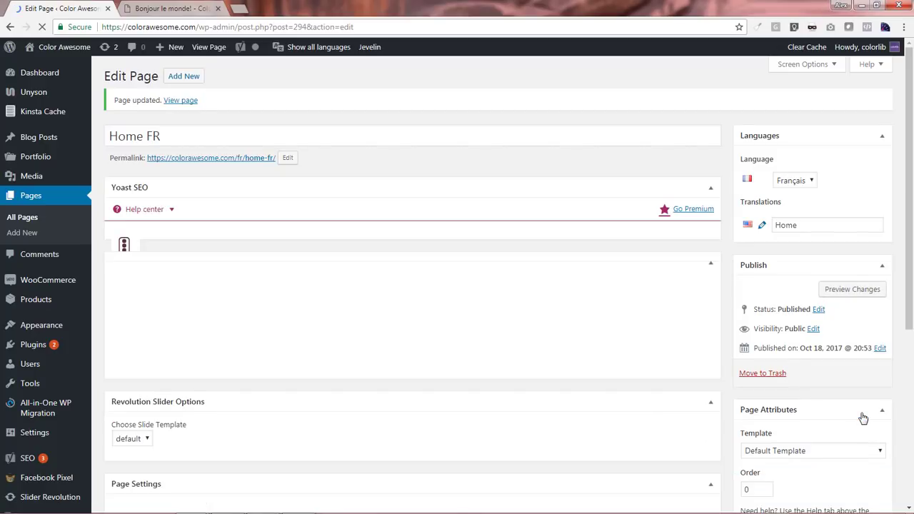
# Go to Settings > Reading
pyautogui.scroll(-5, 433, 424)
pyautogui.moveTo(34, 355)
pyautogui.click(114, 390)
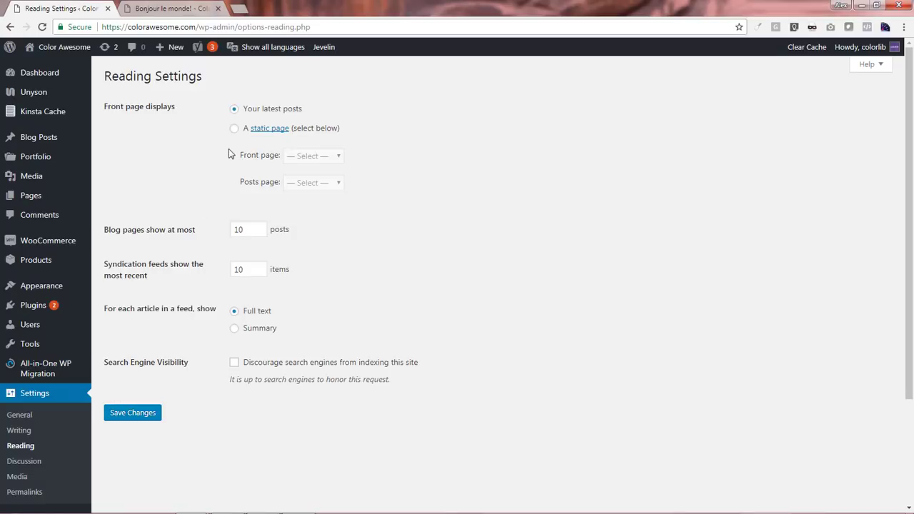
# Set the static front page to Home, save, and view the French site showing Home FR
pyautogui.click(234, 130)
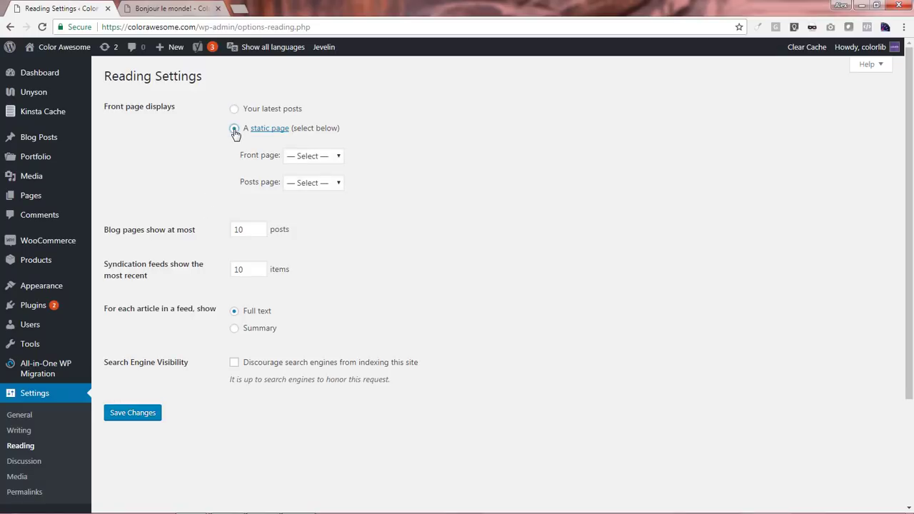
pyautogui.click(321, 158)
pyautogui.click(320, 217)
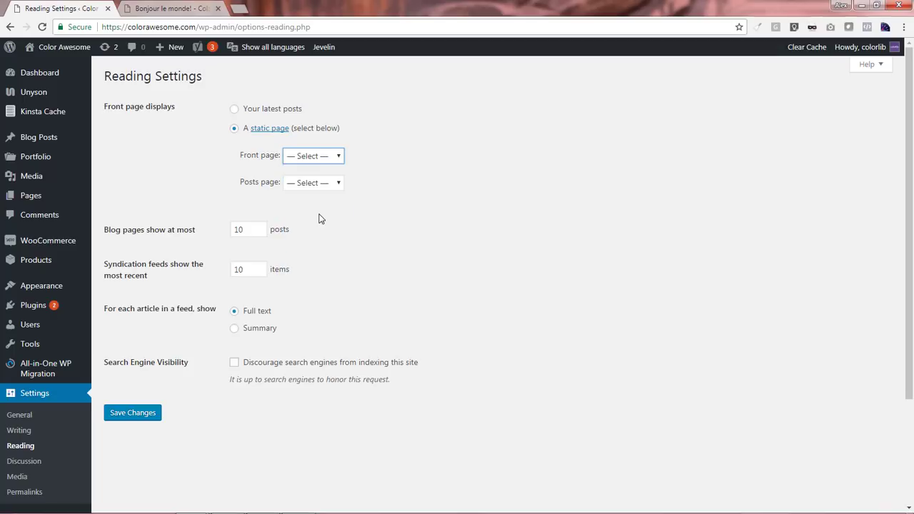
pyautogui.click(122, 414)
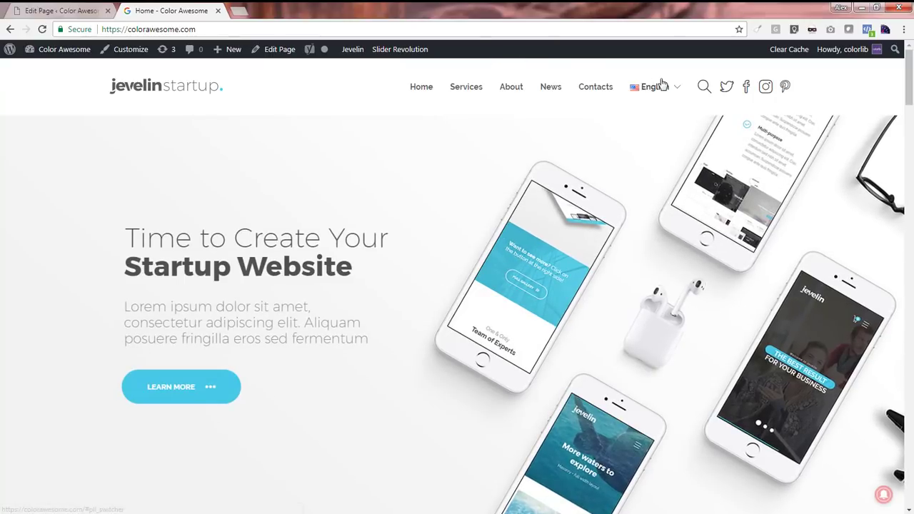
pyautogui.moveTo(678, 90)
pyautogui.click(654, 159)
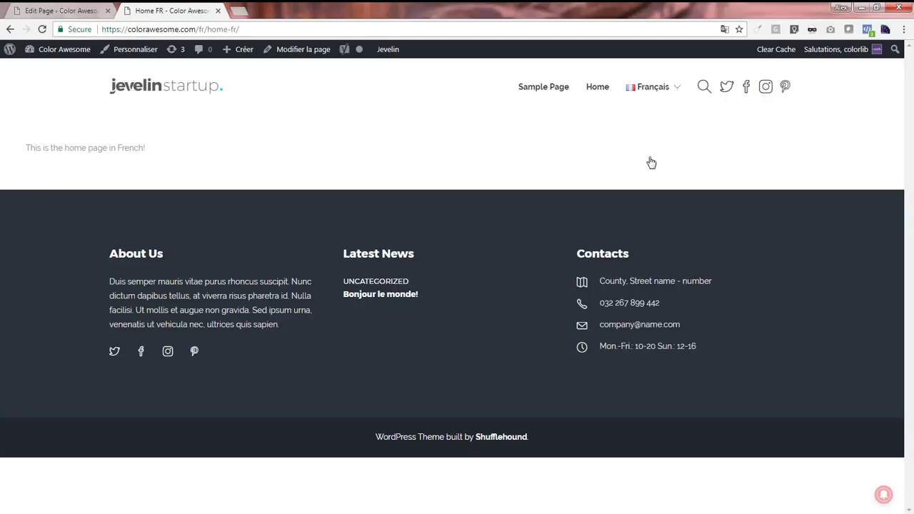
# Edit the English Home page and scroll through its builder content and Home FR translation link
pyautogui.click(61, 10)
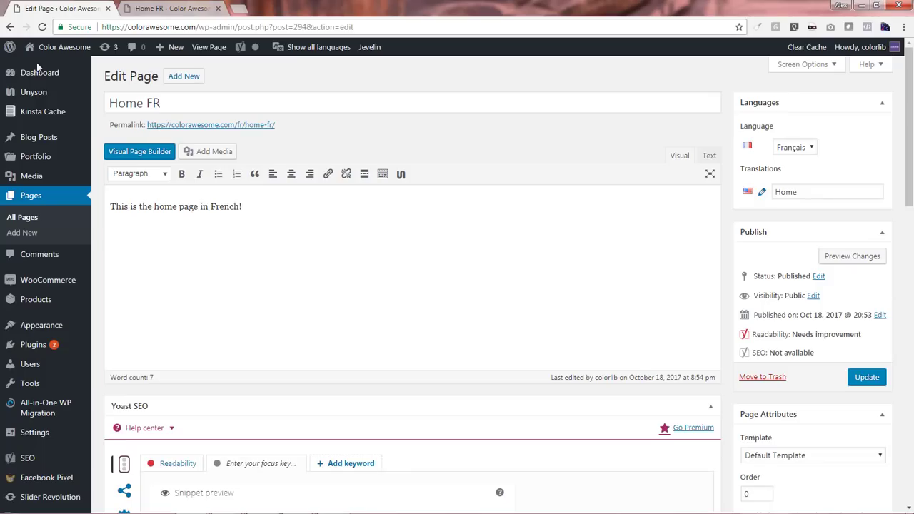
pyautogui.click(27, 202)
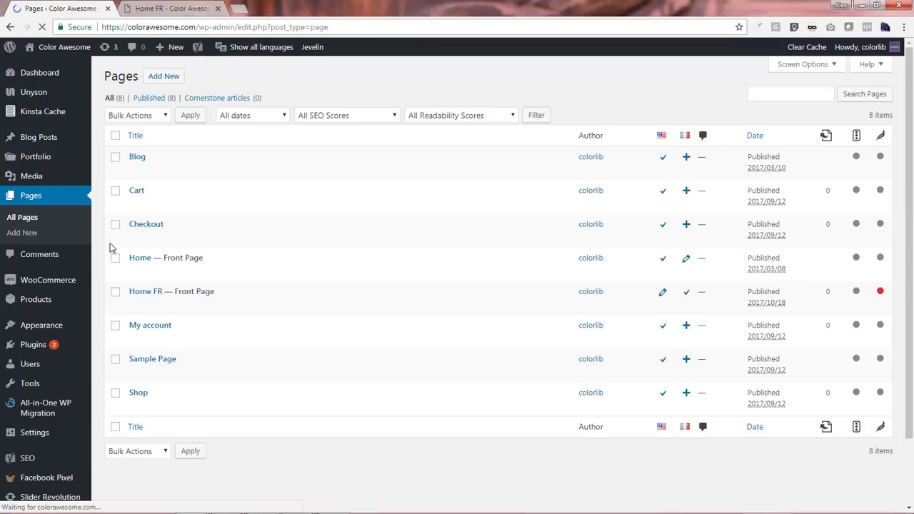
pyautogui.click(135, 273)
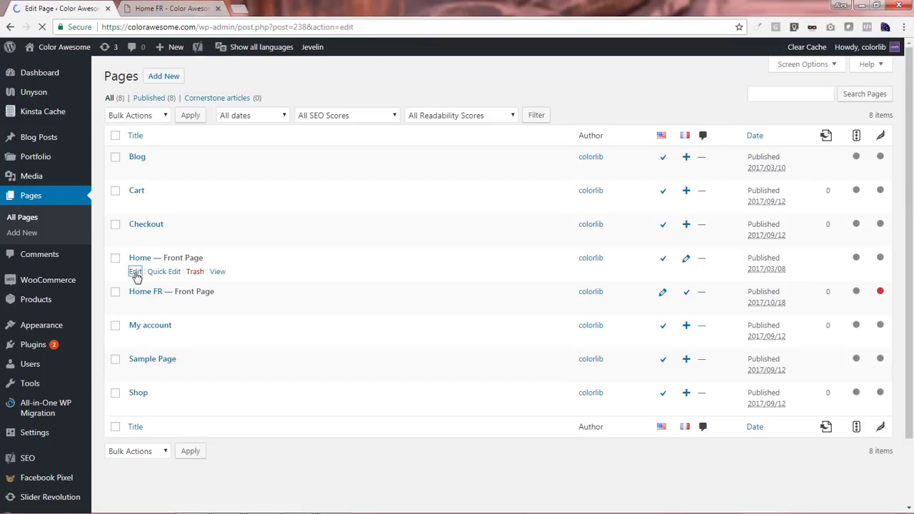
pyautogui.scroll(-3, 413, 341)
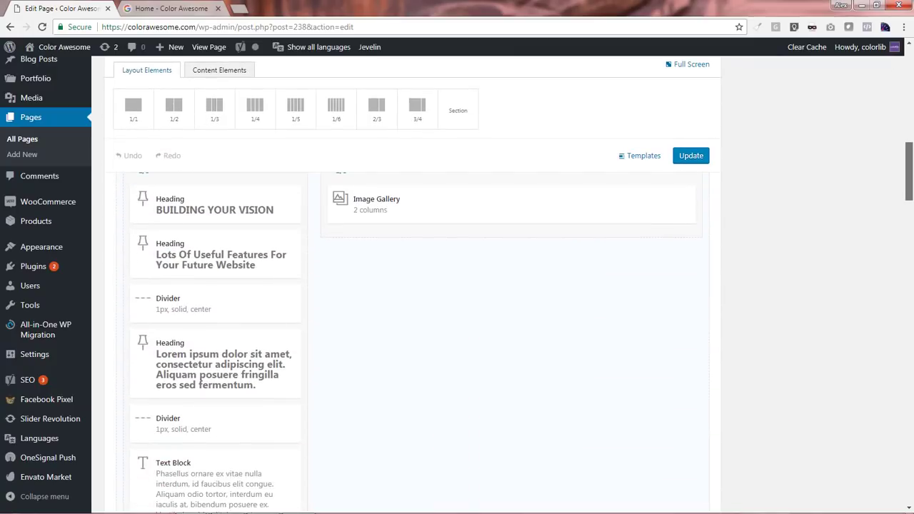
pyautogui.scroll(-3, 413, 341)
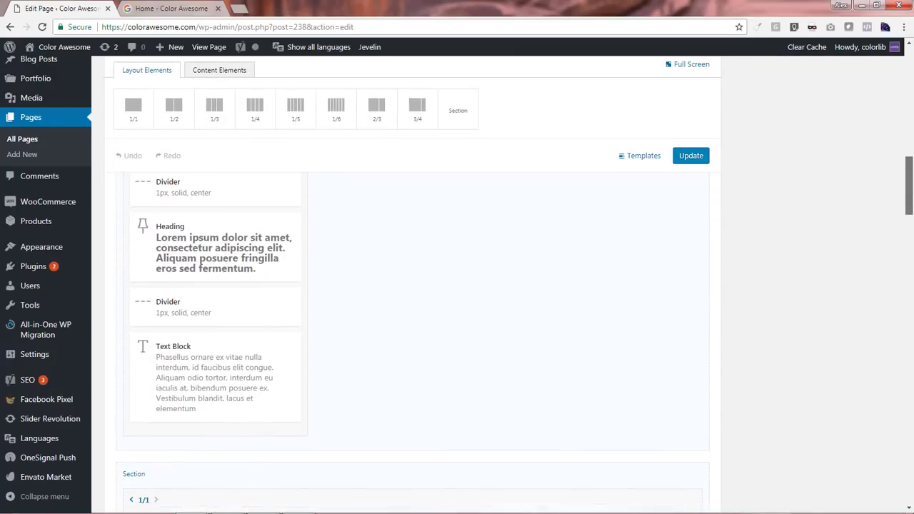
pyautogui.scroll(-3, 412, 341)
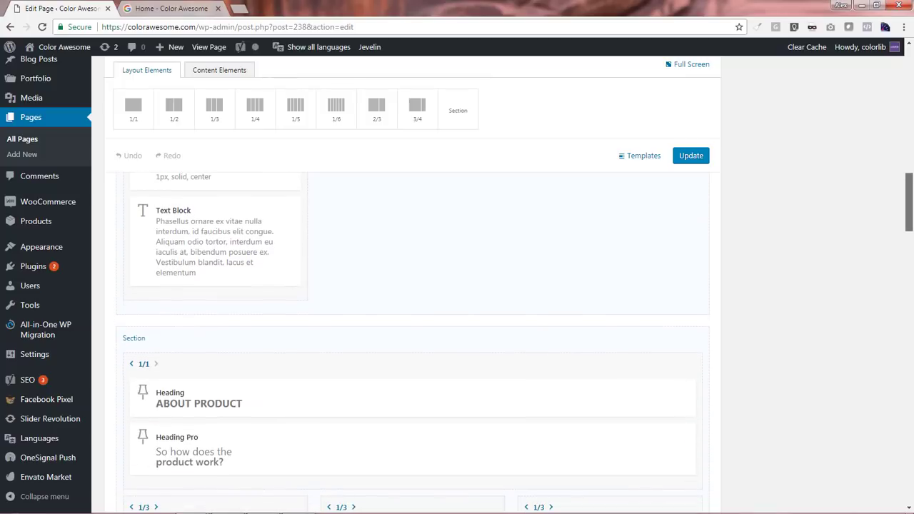
pyautogui.scroll(-5, 413, 340)
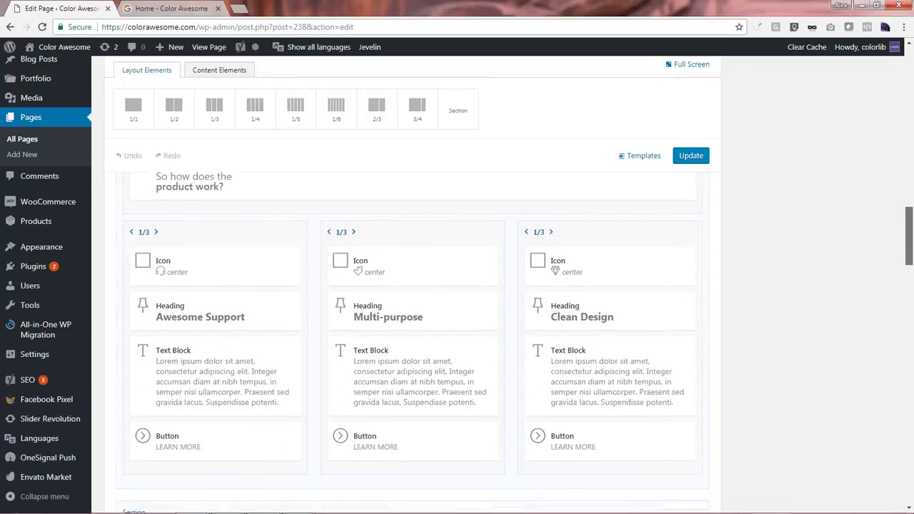
pyautogui.scroll(-5, 912, 317)
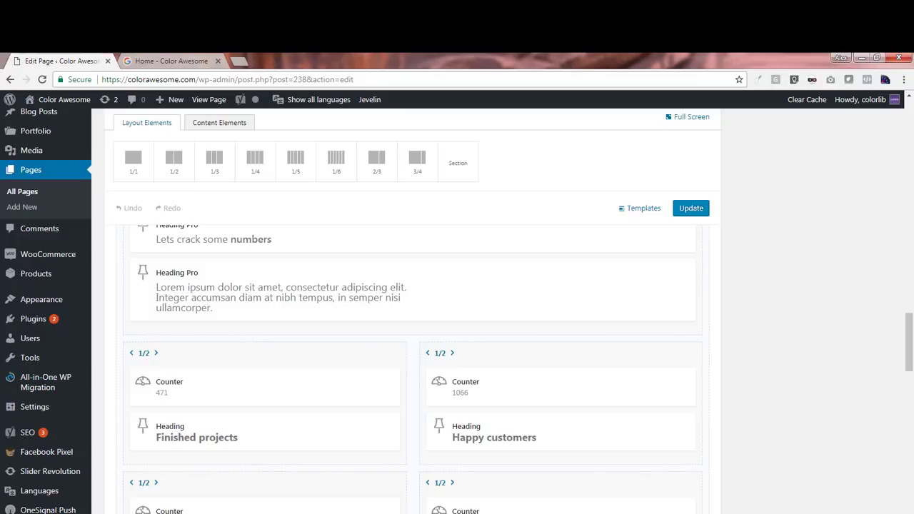
pyautogui.moveTo(912, 345); pyautogui.dragTo(910, 105)
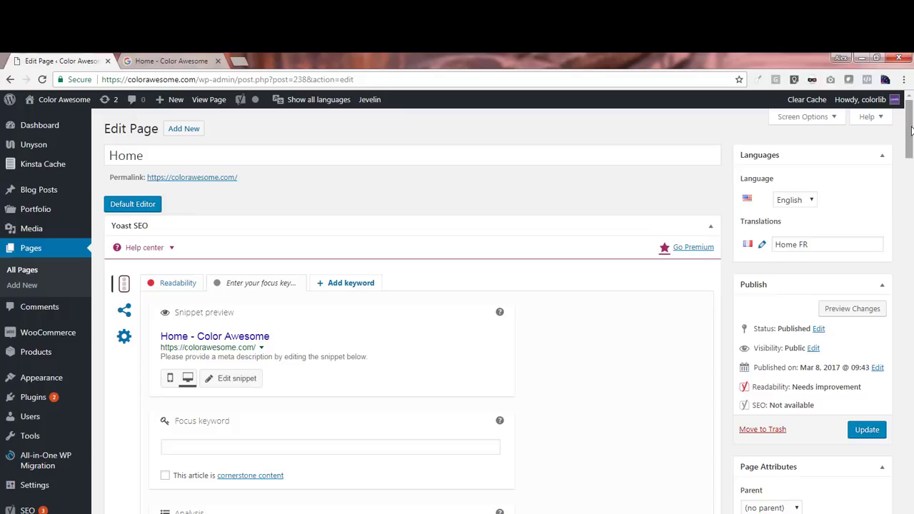
pyautogui.scroll(-5, 911, 130)
# Open Languages > Strings translations and scroll through the 17 strings with English and Français values
pyautogui.moveTo(44, 495)
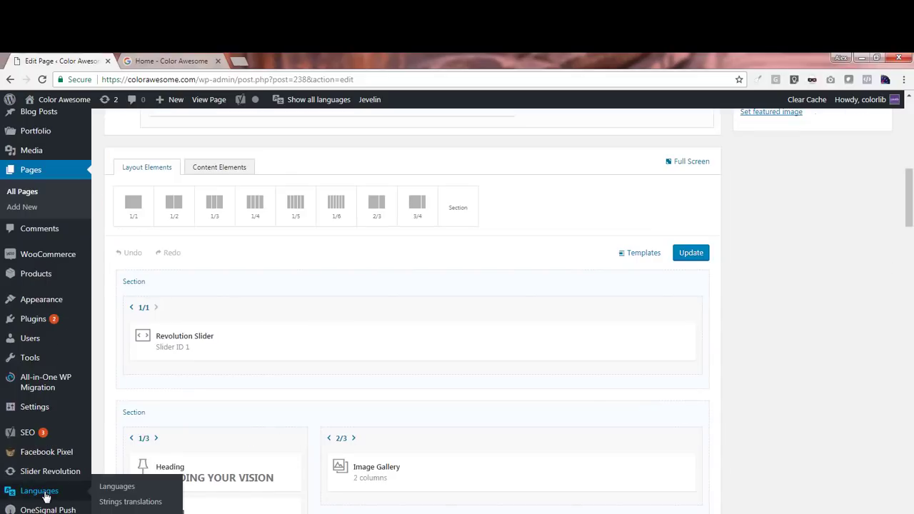
pyautogui.click(116, 501)
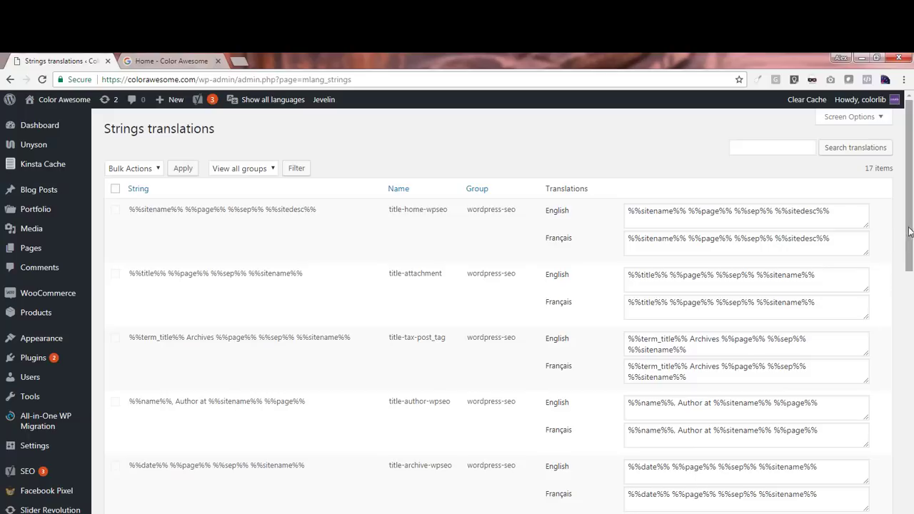
pyautogui.moveTo(909, 257); pyautogui.dragTo(911, 455)
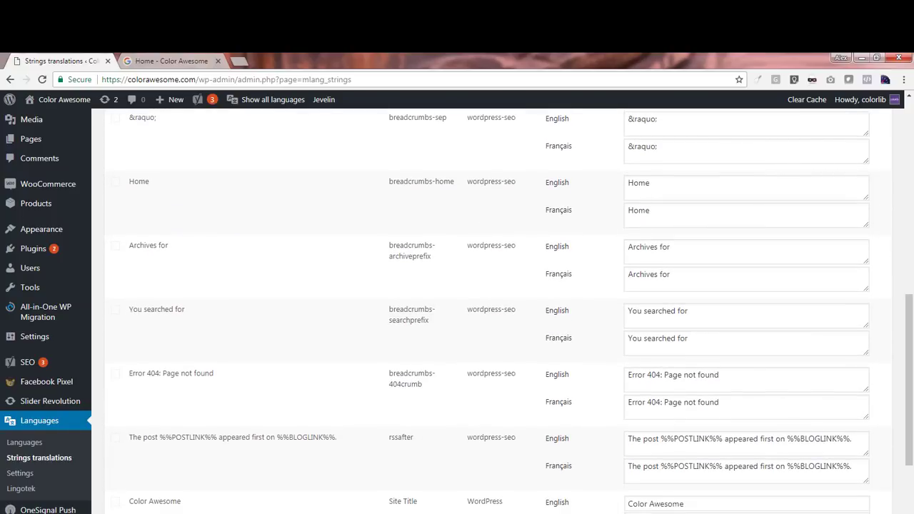
pyautogui.moveTo(911, 455); pyautogui.dragTo(912, 92)
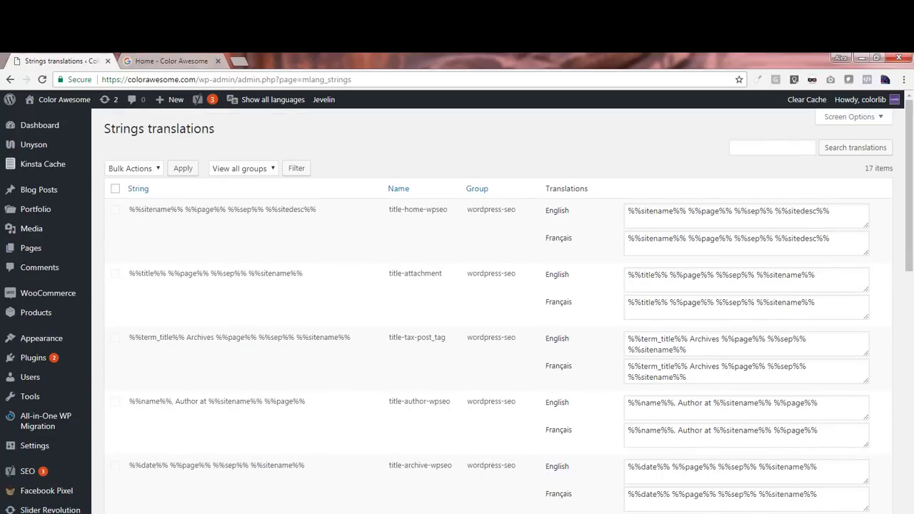
pyautogui.scroll(-3, 29, 493)
# Open the Lingotek translation page under Languages
pyautogui.click(20, 490)
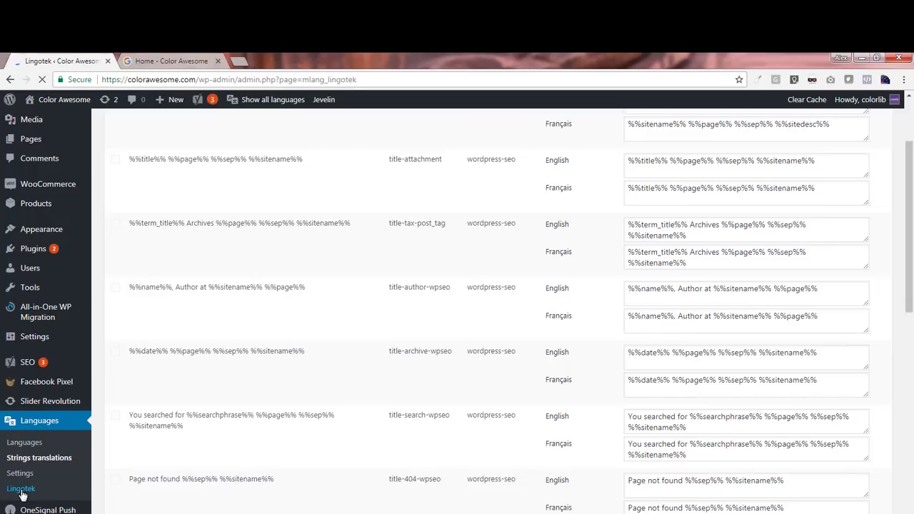